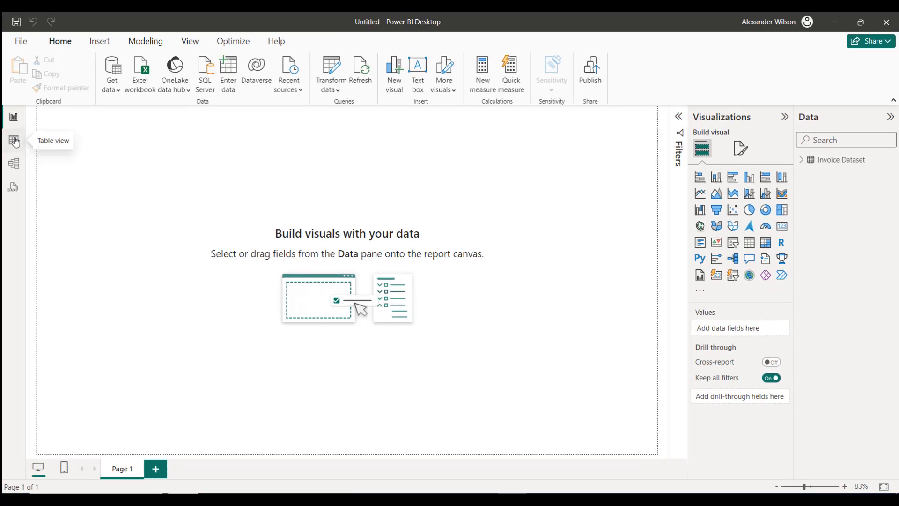
# Step: Examine the rows and field list of the Invoice Dataset table, checking the Supplier Name column, and return to the report canvas
pyautogui.click(14, 141)
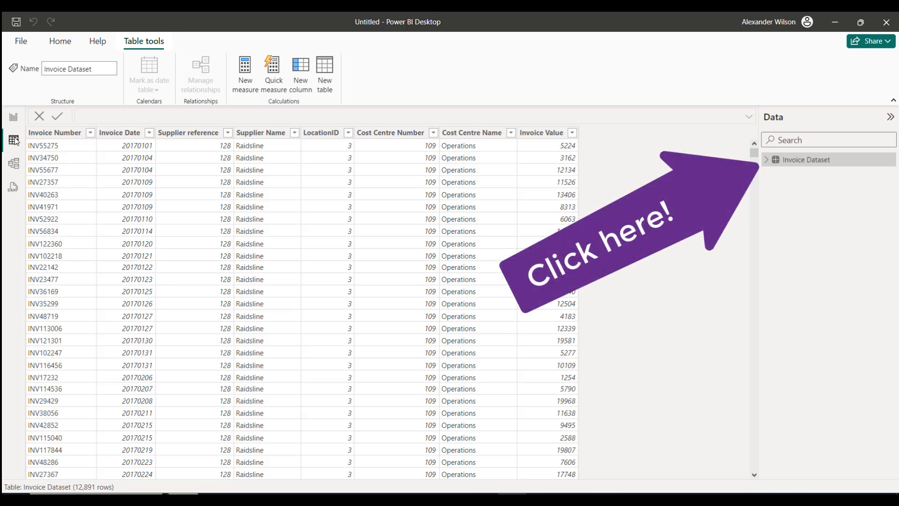
pyautogui.click(768, 160)
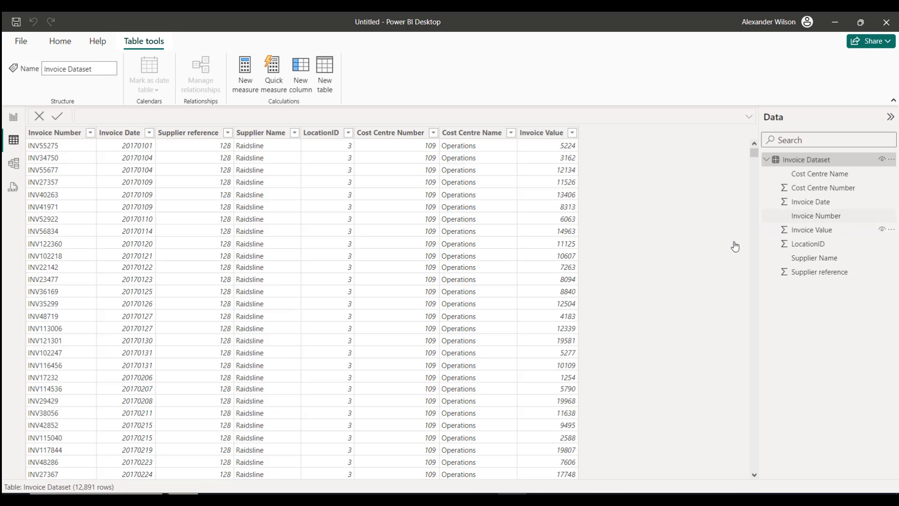
pyautogui.click(818, 262)
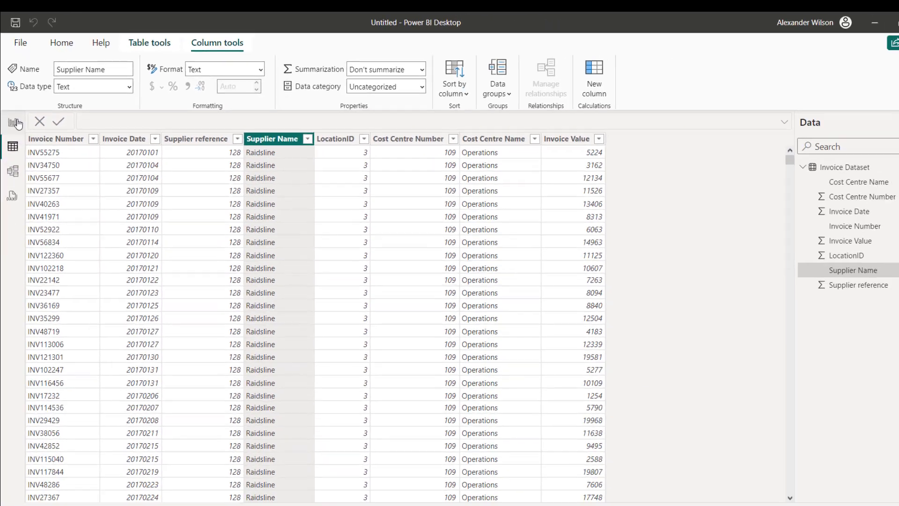
pyautogui.click(19, 167)
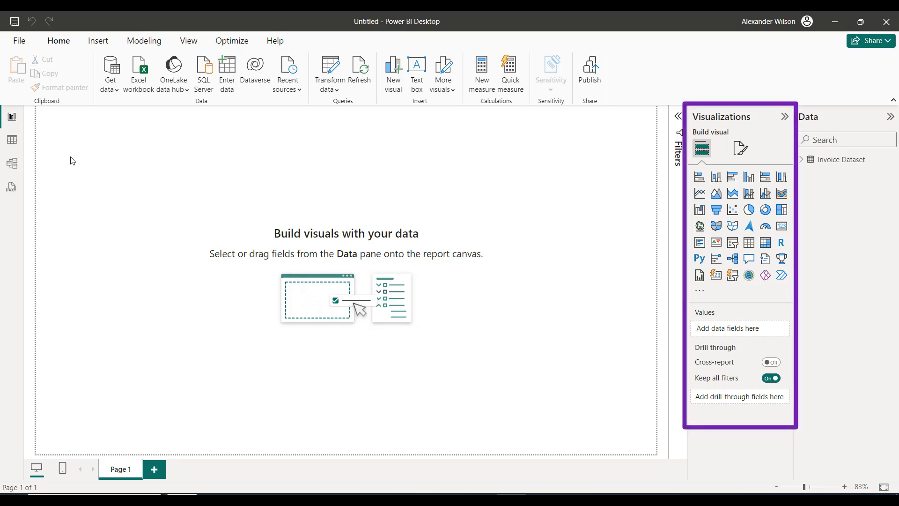
# Step: Add a table visual to the report page with Invoice Value as its column
pyautogui.click(749, 245)
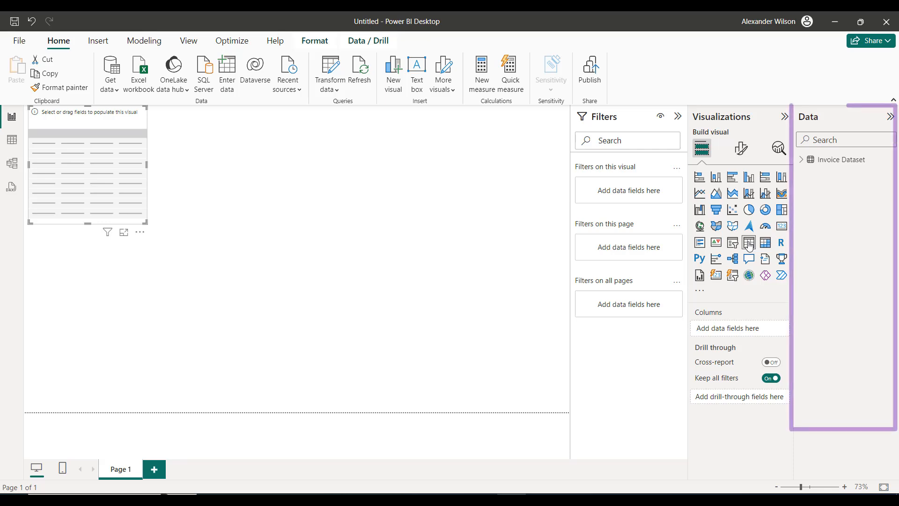
pyautogui.click(801, 161)
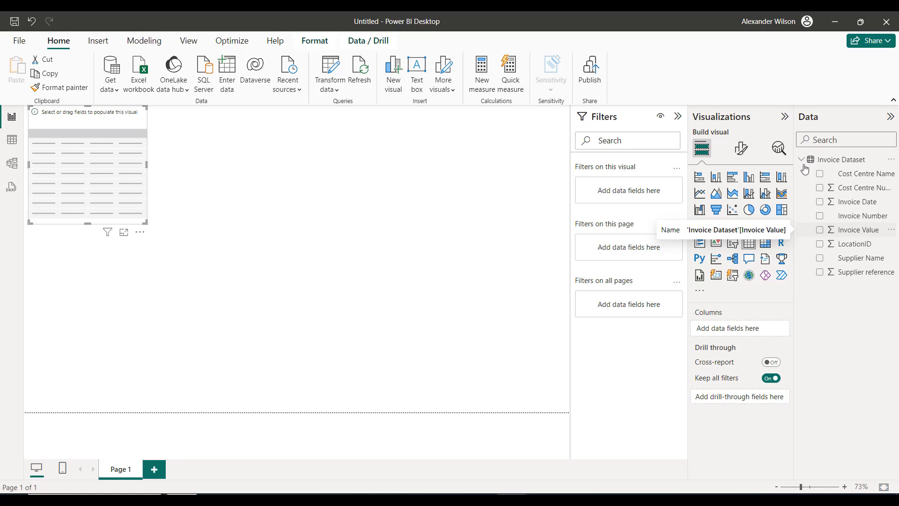
pyautogui.click(866, 232)
pyautogui.moveTo(866, 232); pyautogui.dragTo(764, 336)
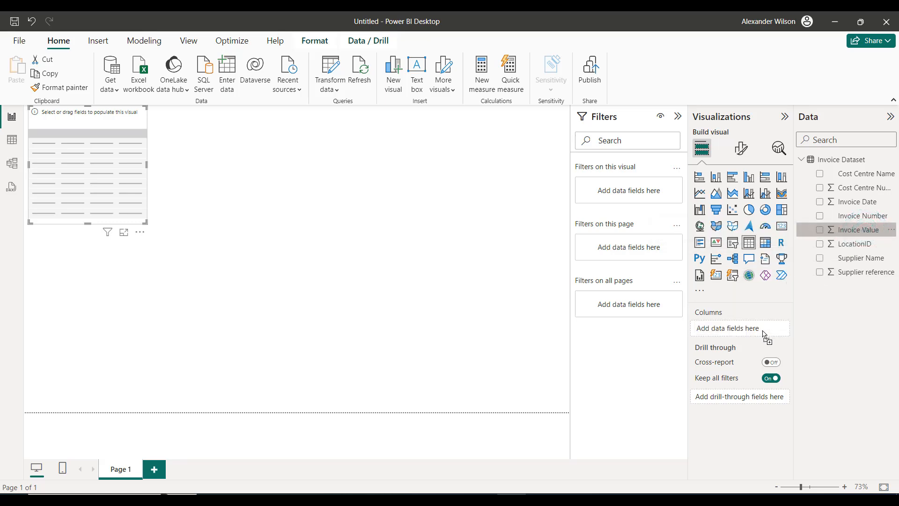
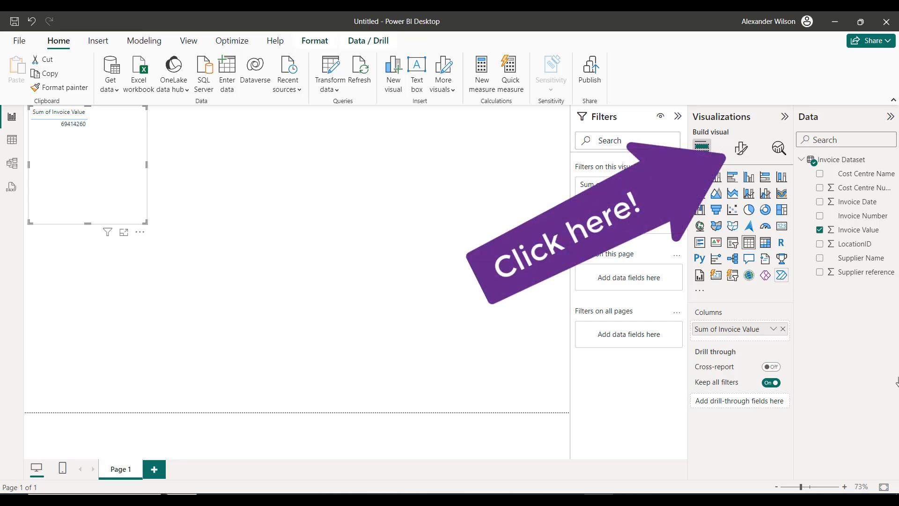
# Step: Set the font size of the table's values to 16
pyautogui.click(741, 150)
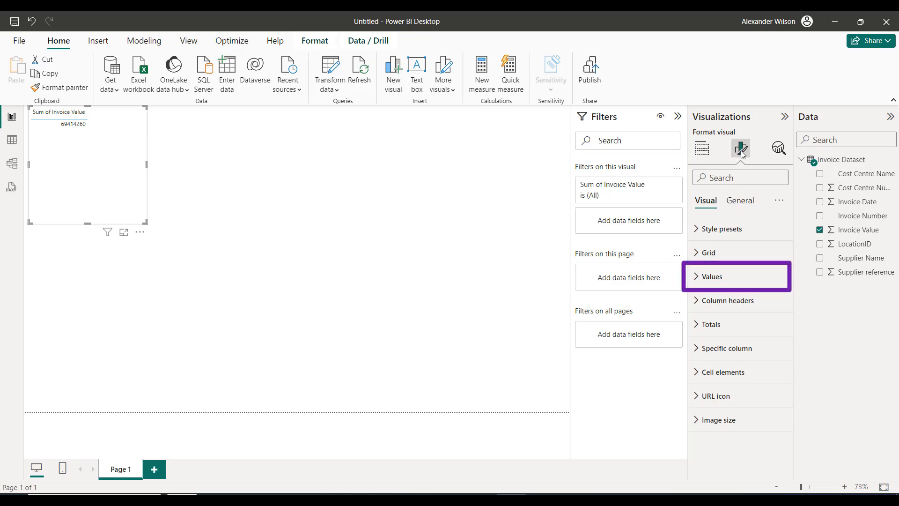
pyautogui.click(698, 279)
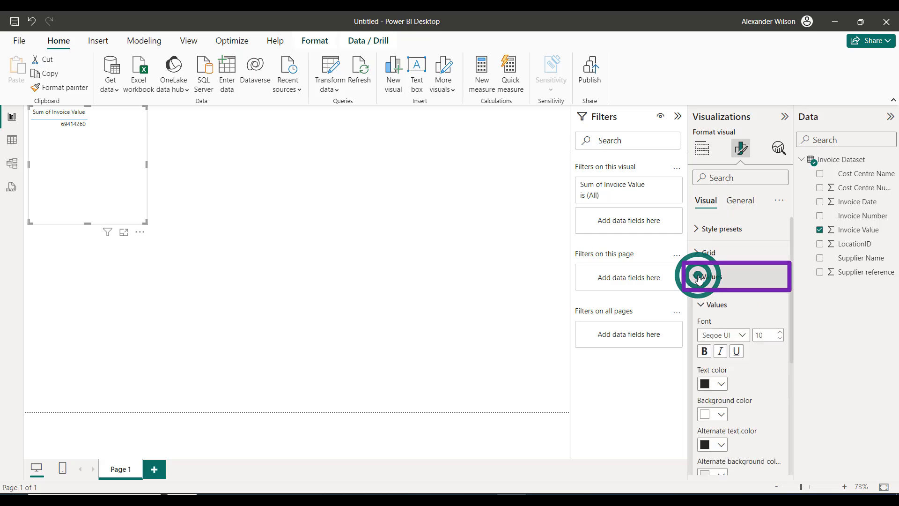
pyautogui.click(766, 335)
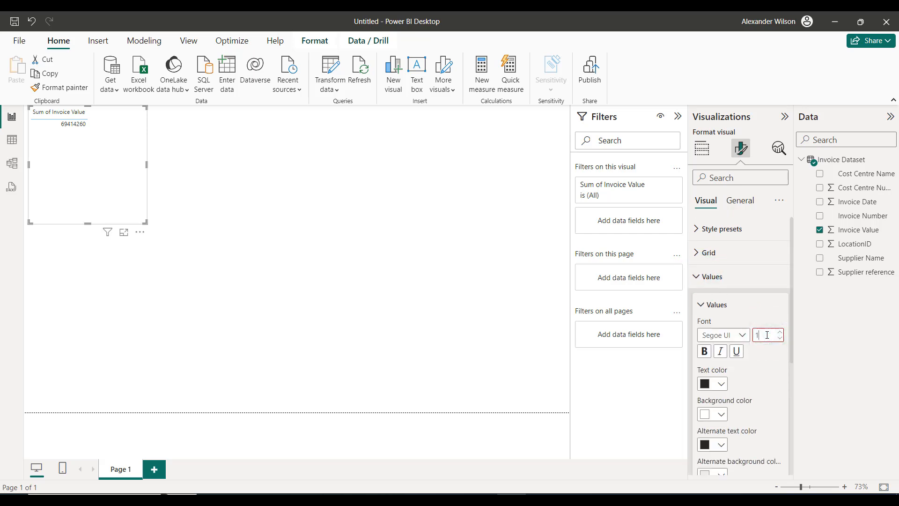
pyautogui.write('16')
pyautogui.click(767, 357)
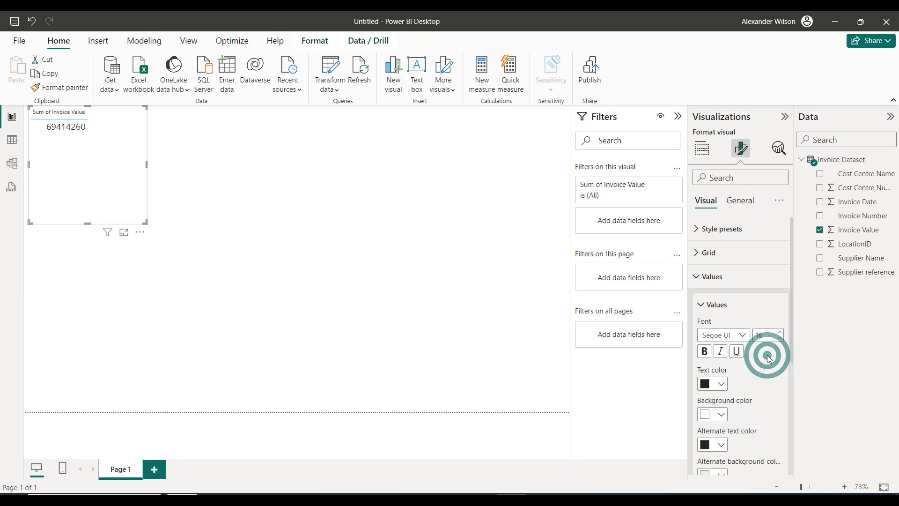
# Step: Set the font size of the table's column headers to 20
pyautogui.scroll(-3, 767, 356)
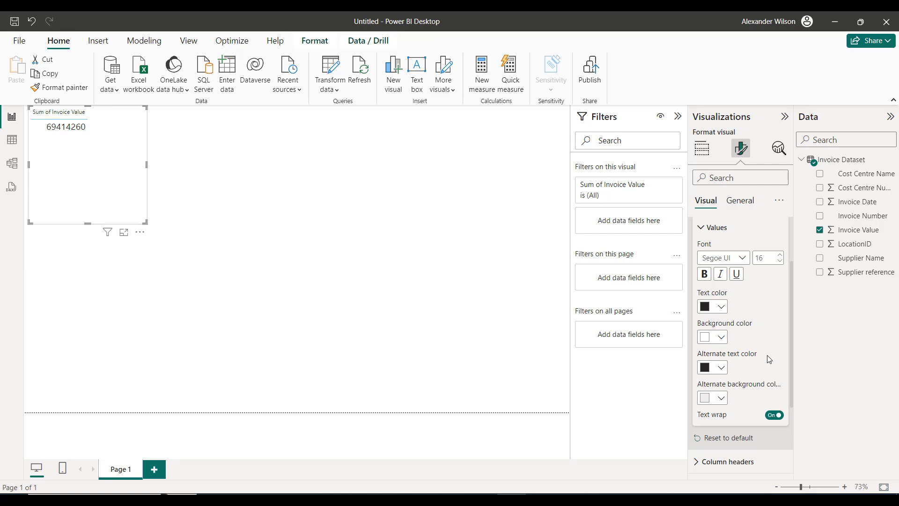
pyautogui.scroll(-3, 768, 356)
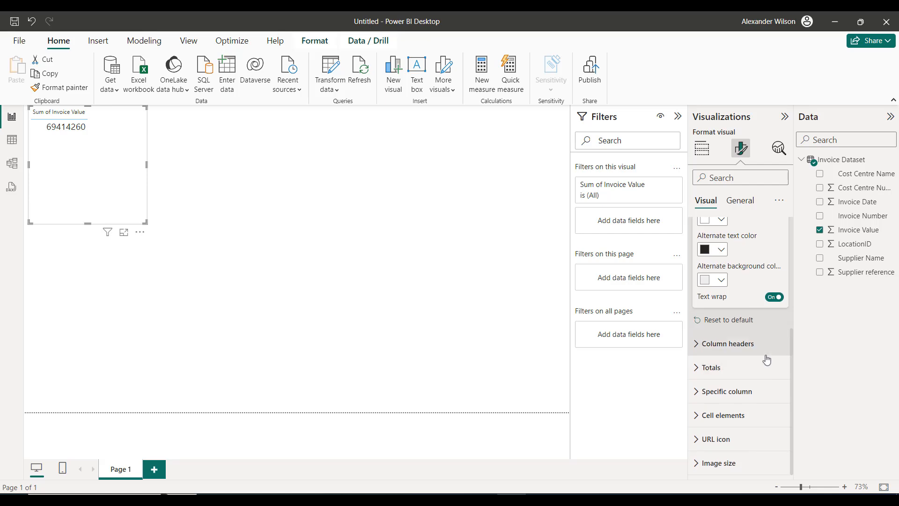
pyautogui.click(702, 346)
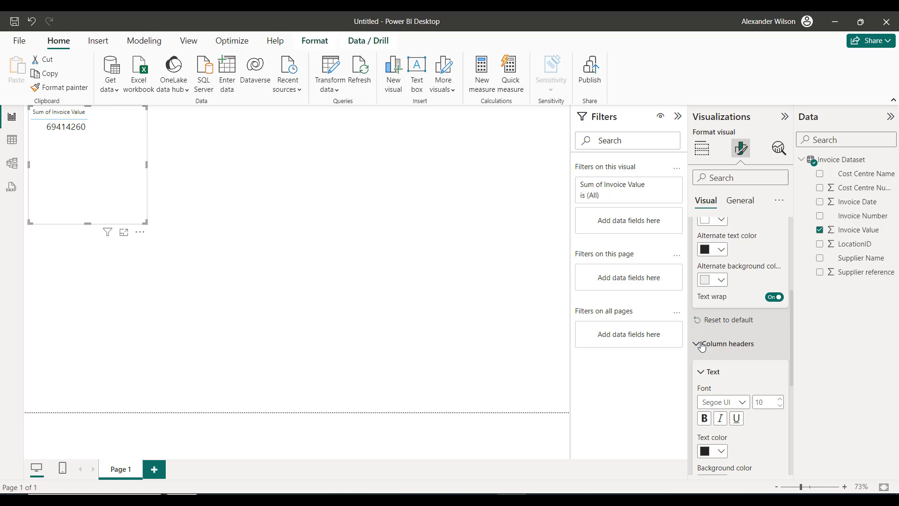
pyautogui.click(768, 402)
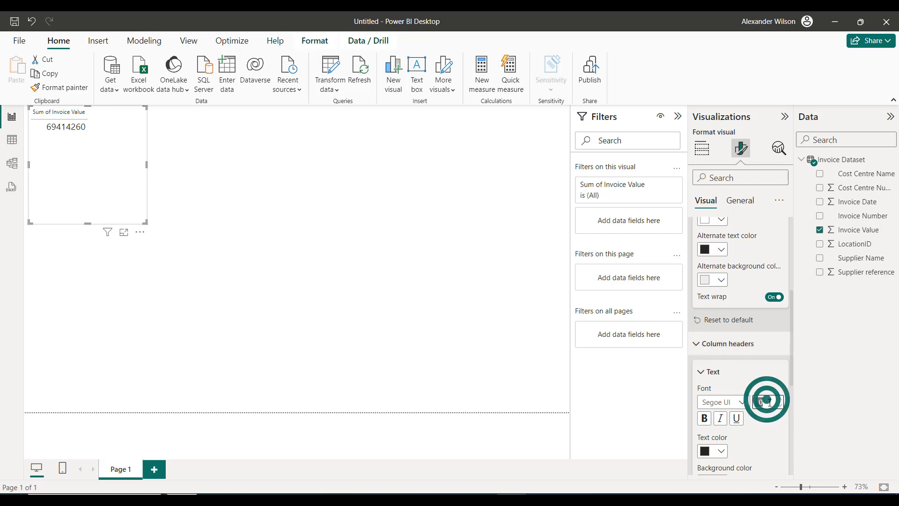
pyautogui.press('BackSpace')
pyautogui.press('BackSpace')
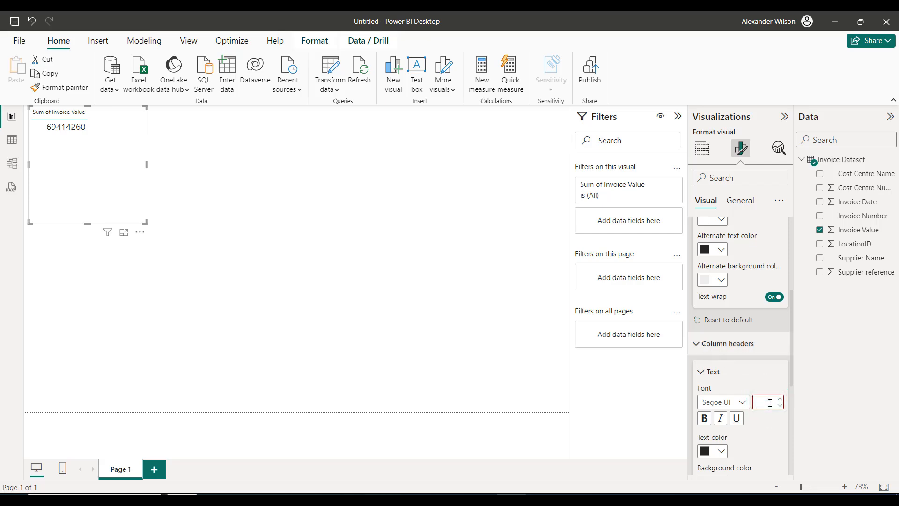
pyautogui.write('20')
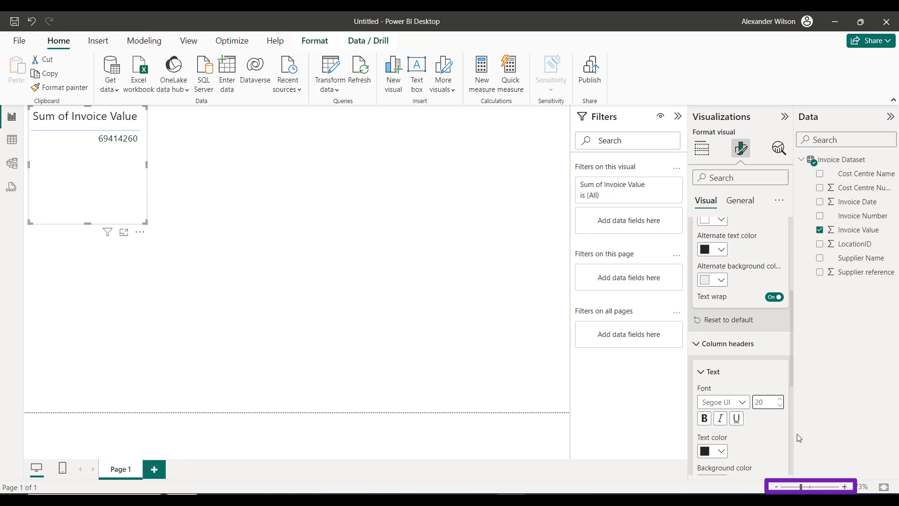
pyautogui.click(845, 487)
pyautogui.click(845, 487)
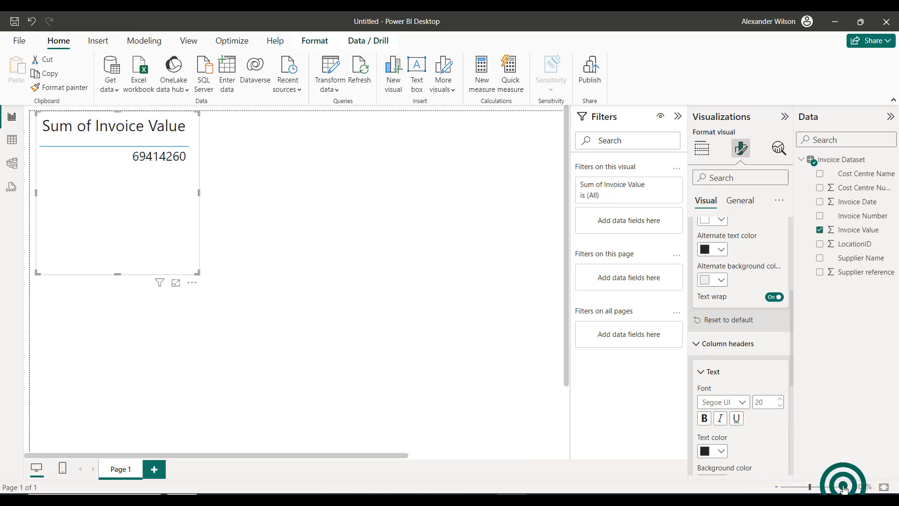
pyautogui.click(778, 487)
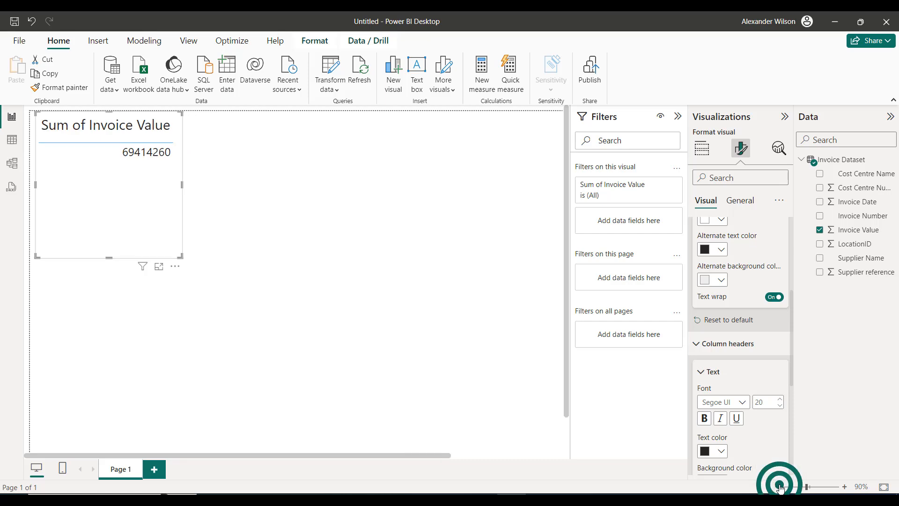
pyautogui.click(779, 488)
pyautogui.click(779, 487)
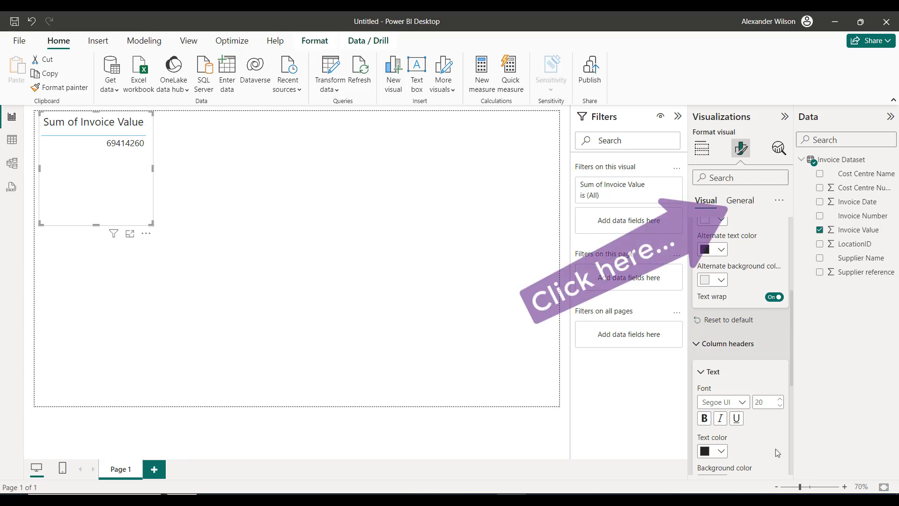
# Step: Turn on the table's visual border and apply a thousands separator to the Invoice Value field
pyautogui.click(748, 202)
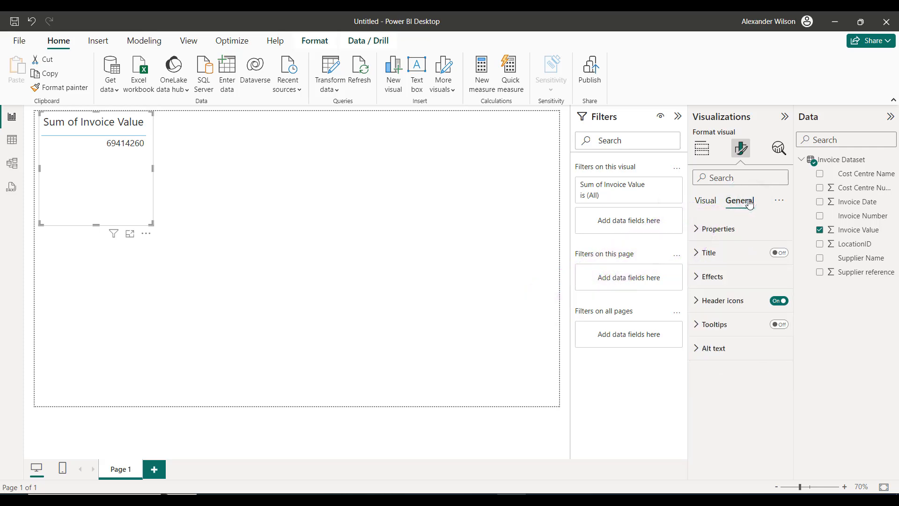
pyautogui.click(696, 277)
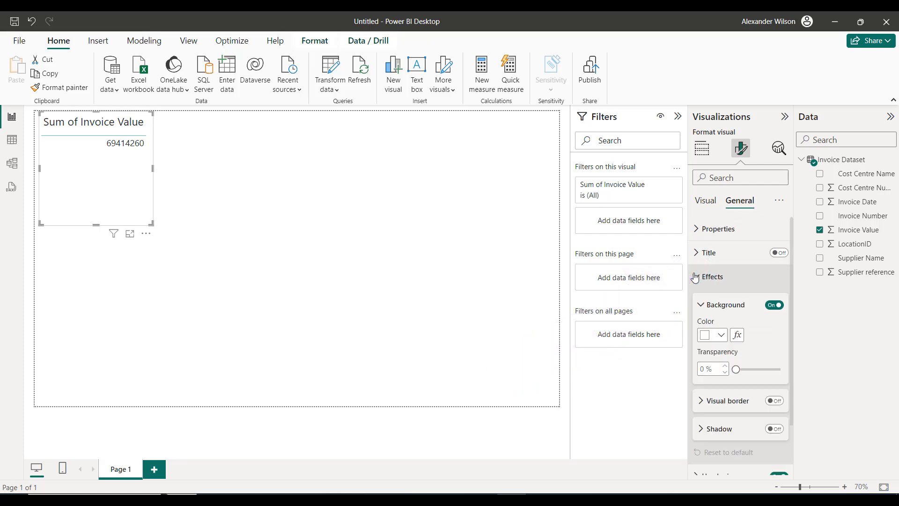
pyautogui.click(777, 401)
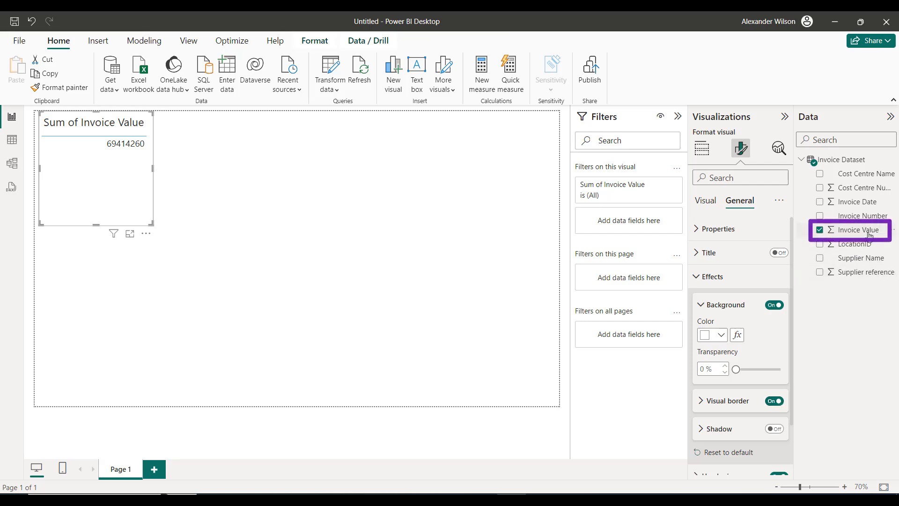
pyautogui.click(848, 230)
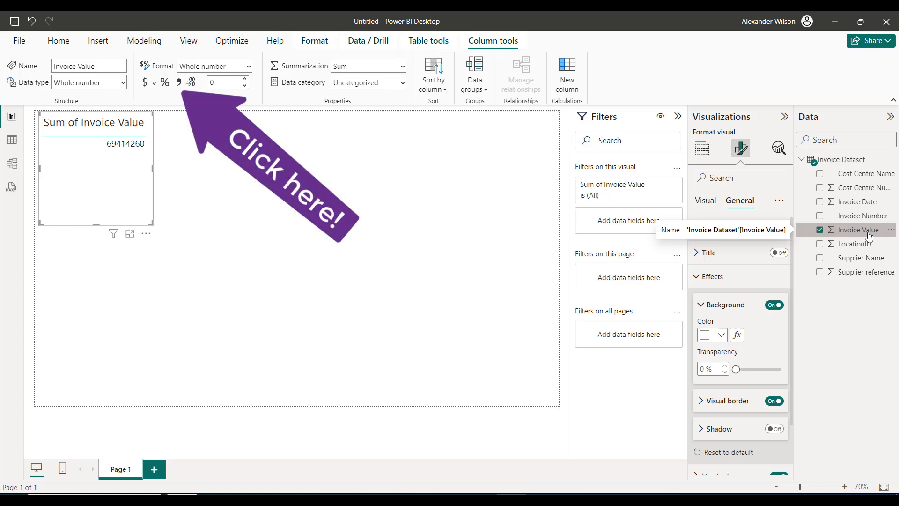
pyautogui.click(180, 84)
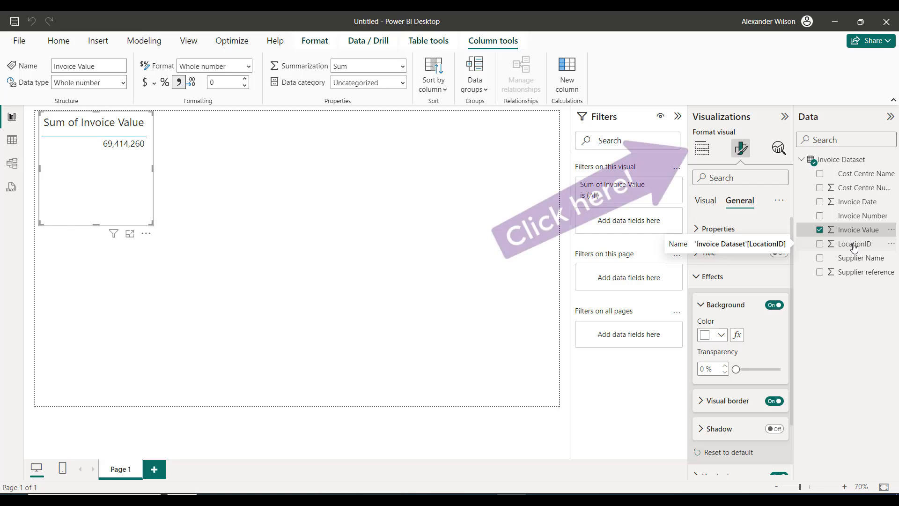
# Step: Add LocationID as the table's first column, before Invoice Value, and widen the visual to fit both columns
pyautogui.click(702, 149)
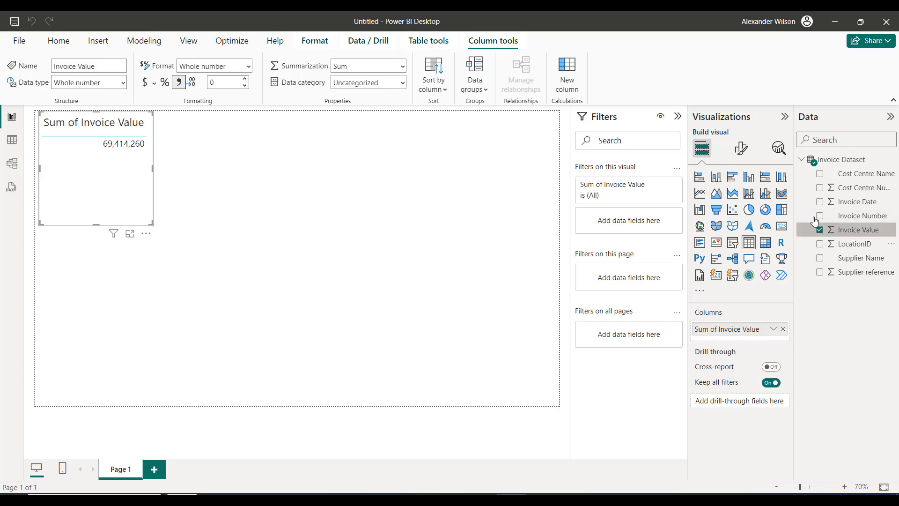
pyautogui.click(859, 245)
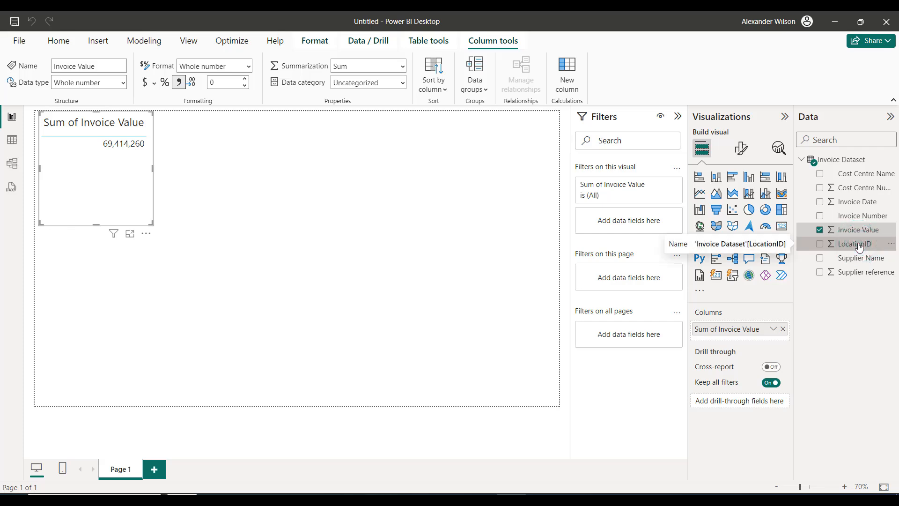
pyautogui.moveTo(859, 246); pyautogui.dragTo(751, 329)
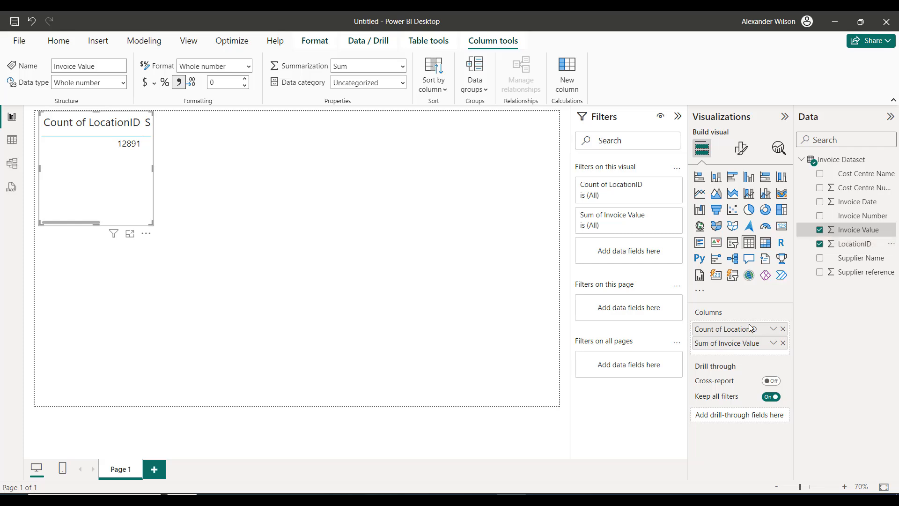
pyautogui.moveTo(153, 168); pyautogui.dragTo(271, 174)
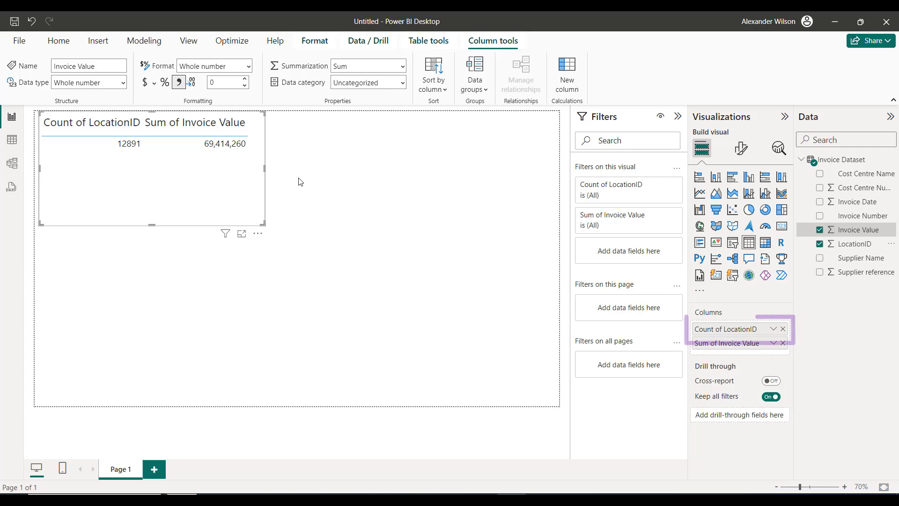
# Step: Set the LocationID column in the table to Don't summarize
pyautogui.click(775, 330)
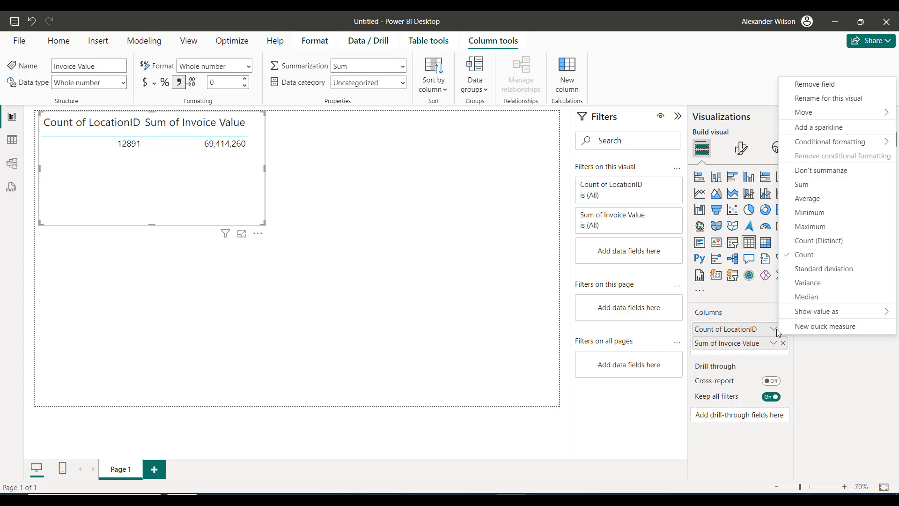
pyautogui.click(839, 177)
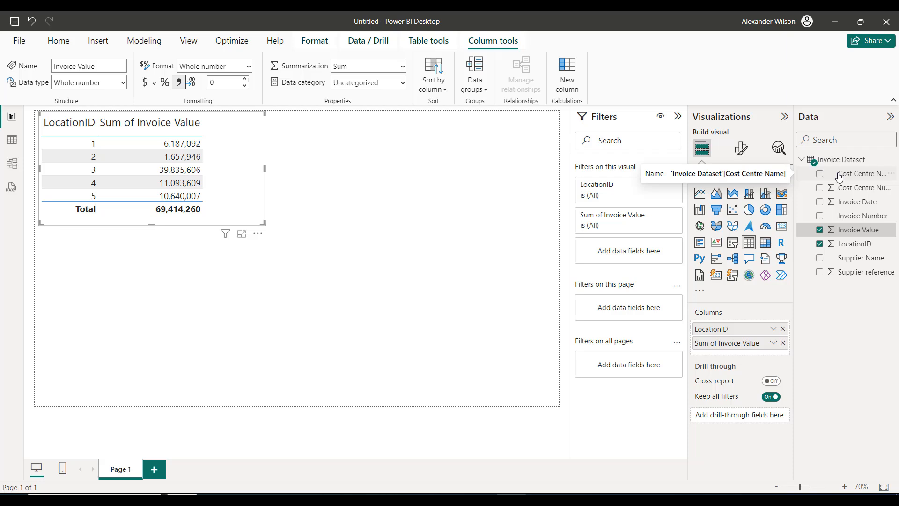
# Step: Turn on the title for the table of invoice values by location
pyautogui.click(739, 148)
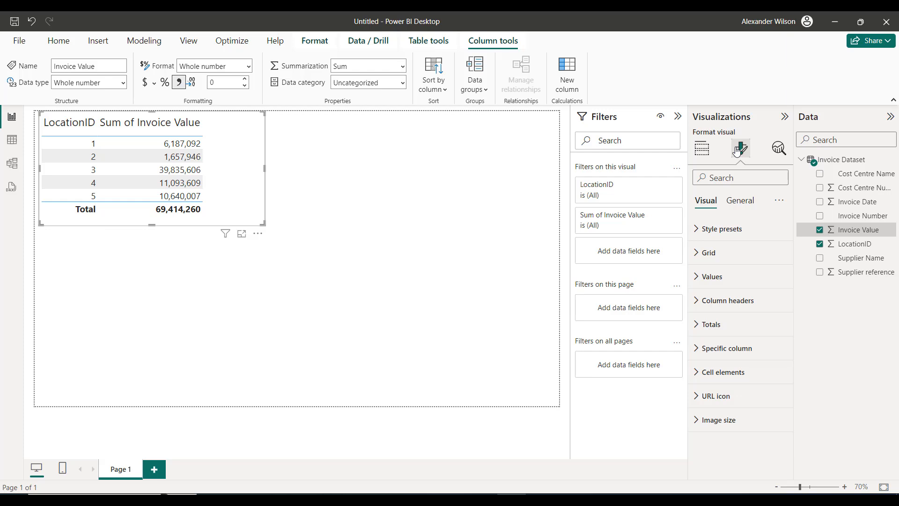
pyautogui.click(747, 200)
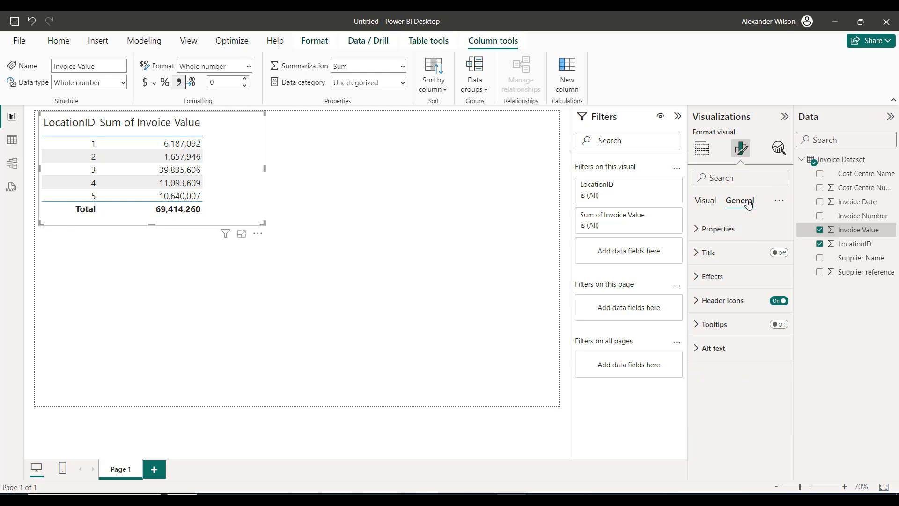
pyautogui.click(783, 253)
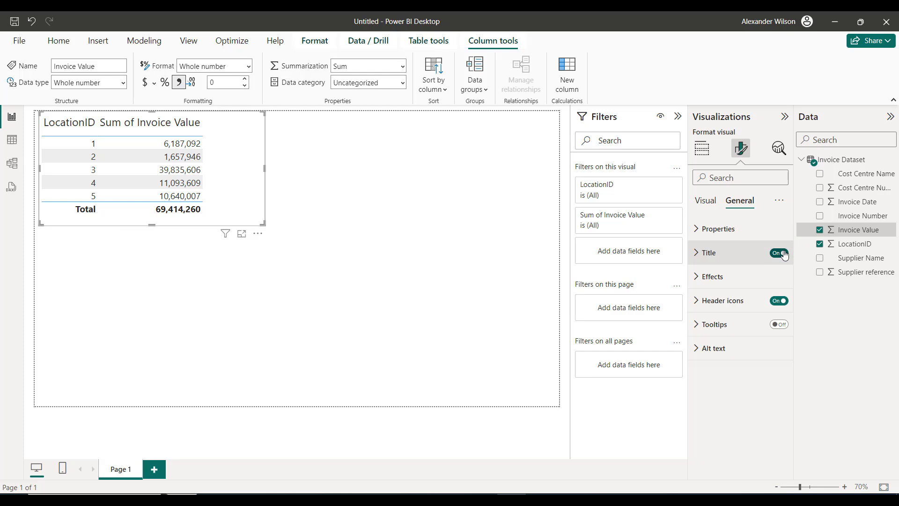
# Step: Set the location table's title text to "Invoice Value By Location"
pyautogui.click(697, 253)
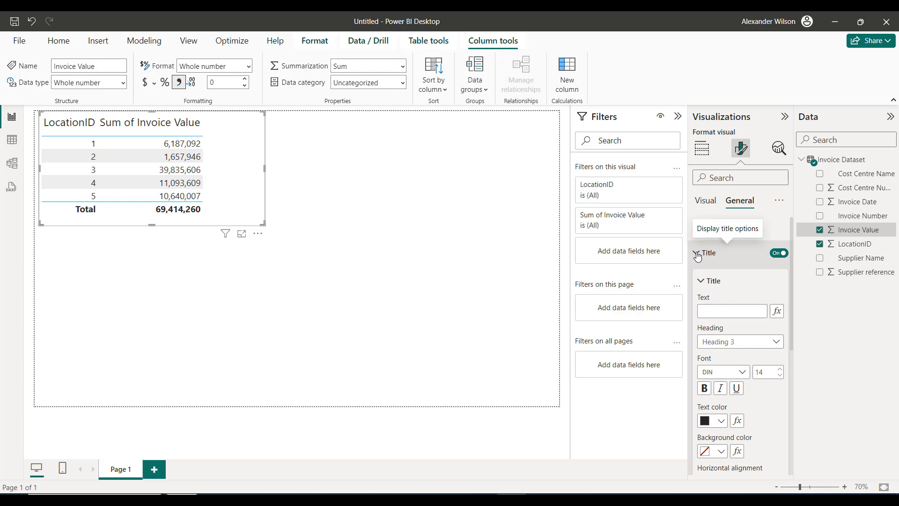
pyautogui.click(719, 307)
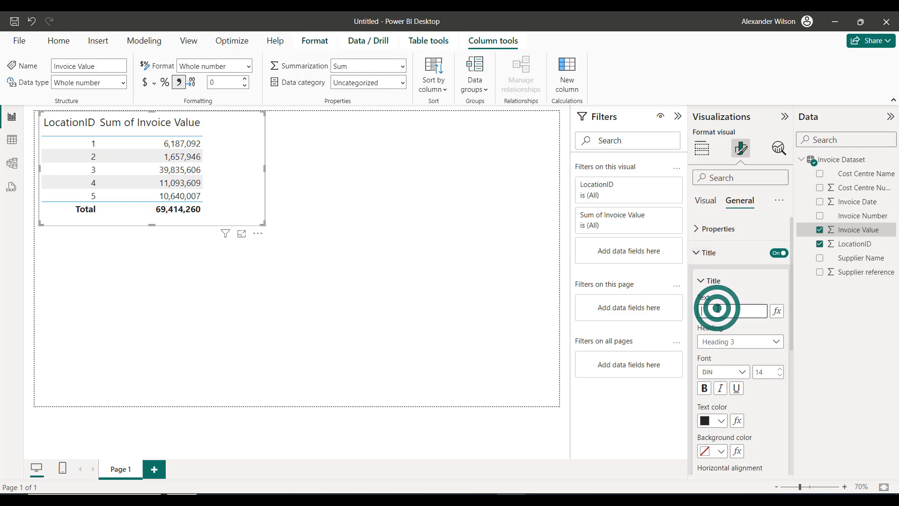
pyautogui.write('I')
pyautogui.press('capslock')
pyautogui.write('nvoice Value')
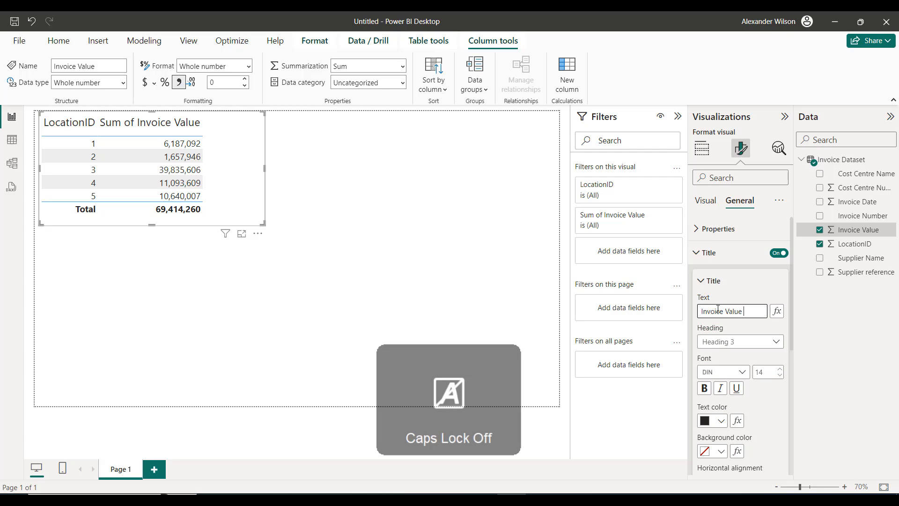
pyautogui.press('capslock')
pyautogui.write('By L')
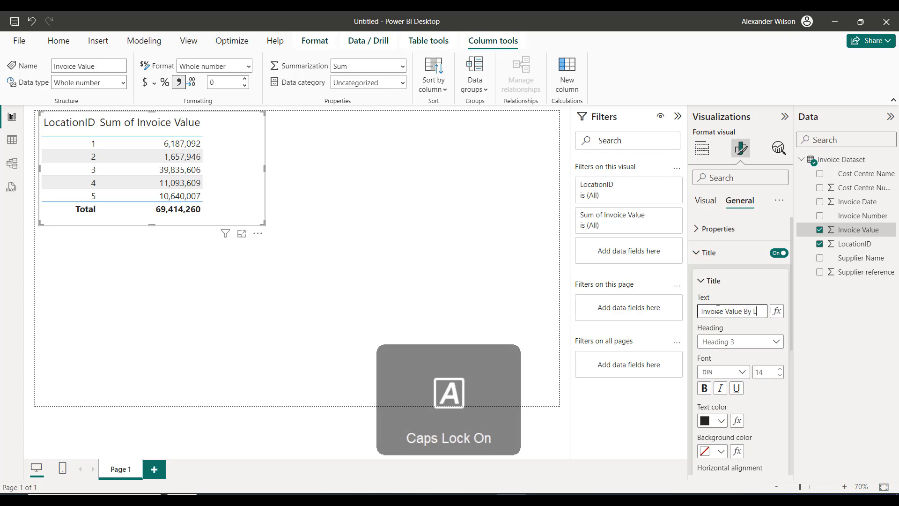
pyautogui.press('capslock')
pyautogui.write('y Location')
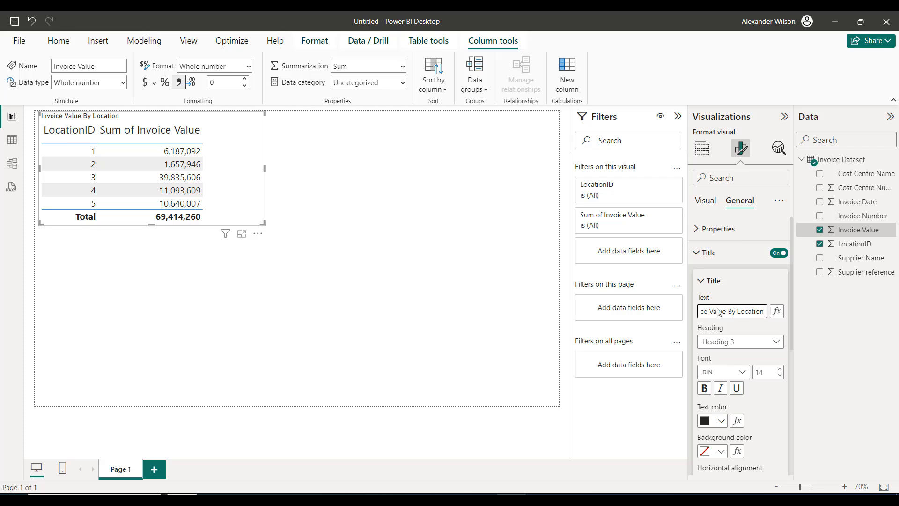
# Step: Set the location table's title font size to 26 and underline the title
pyautogui.click(775, 372)
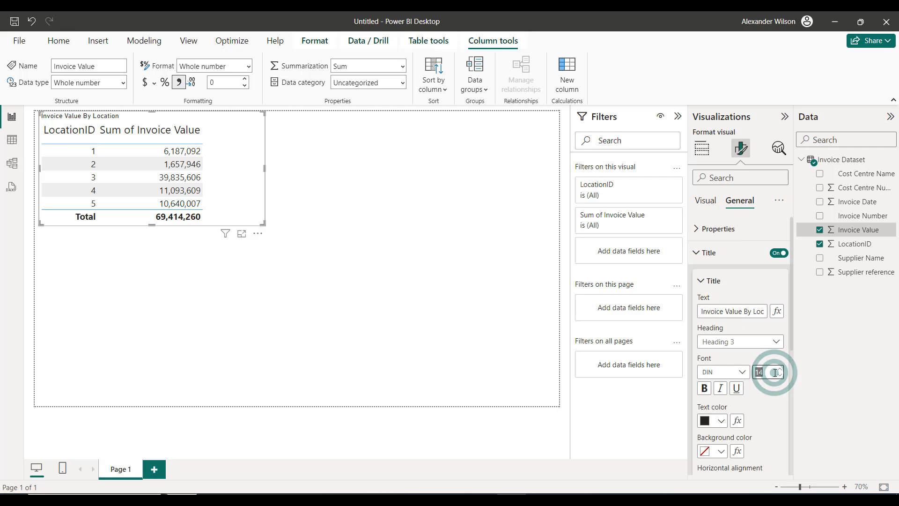
pyautogui.write('20')
pyautogui.press('BackSpace')
pyautogui.press('BackSpace')
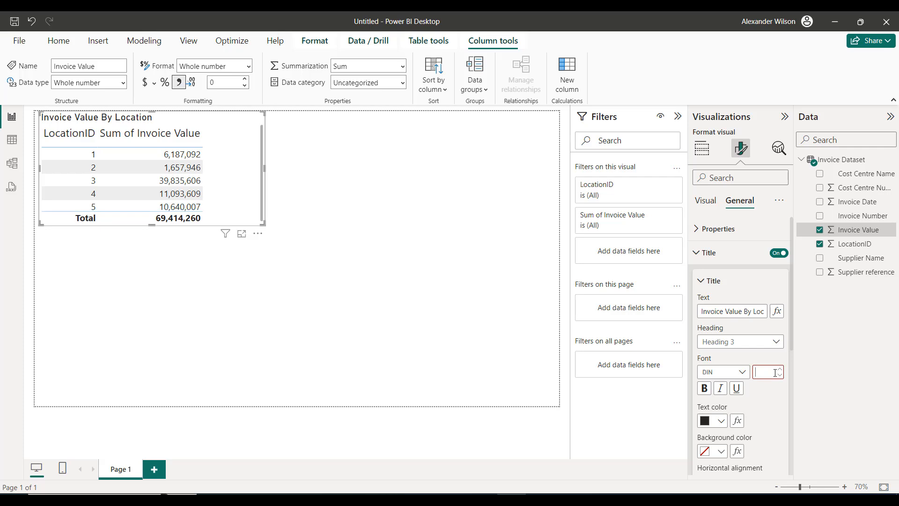
pyautogui.write('26')
pyautogui.press('Return')
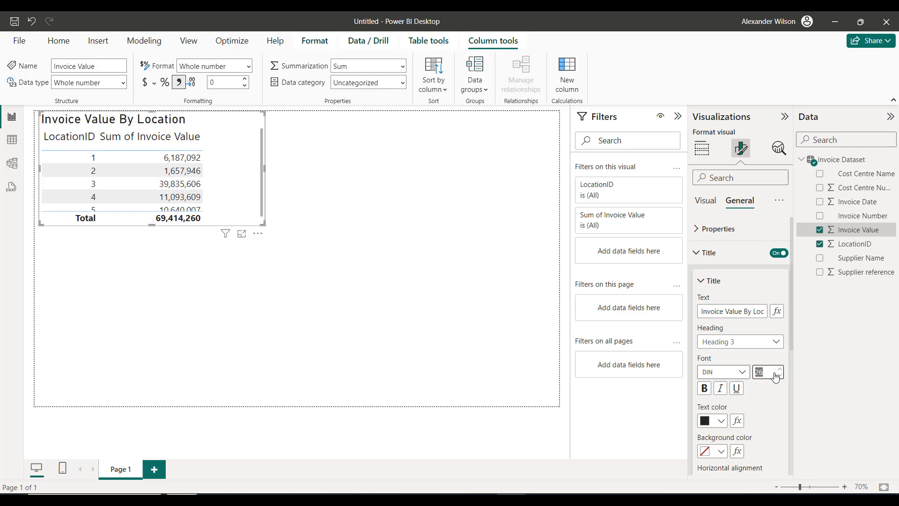
pyautogui.click(739, 387)
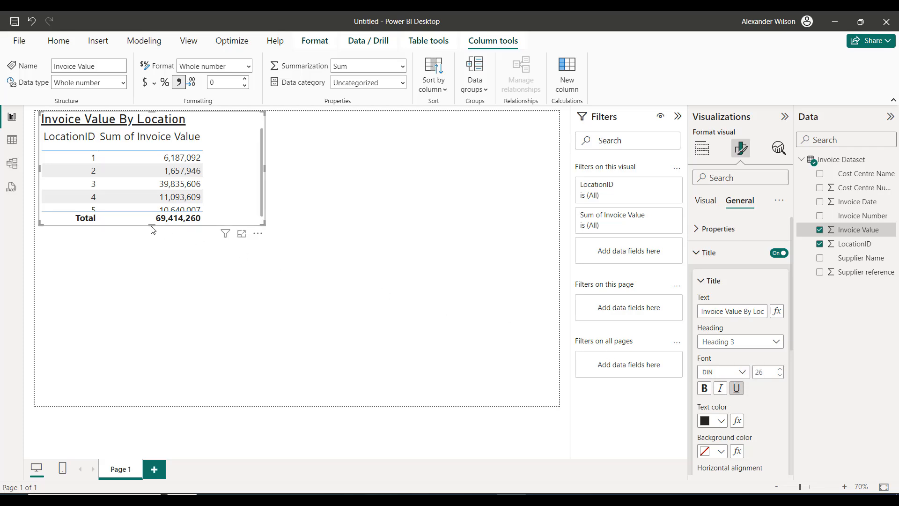
# Step: Make the location table slightly taller and narrow it to fit its title and two columns, leaving it deselected
pyautogui.moveTo(152, 228); pyautogui.dragTo(149, 238)
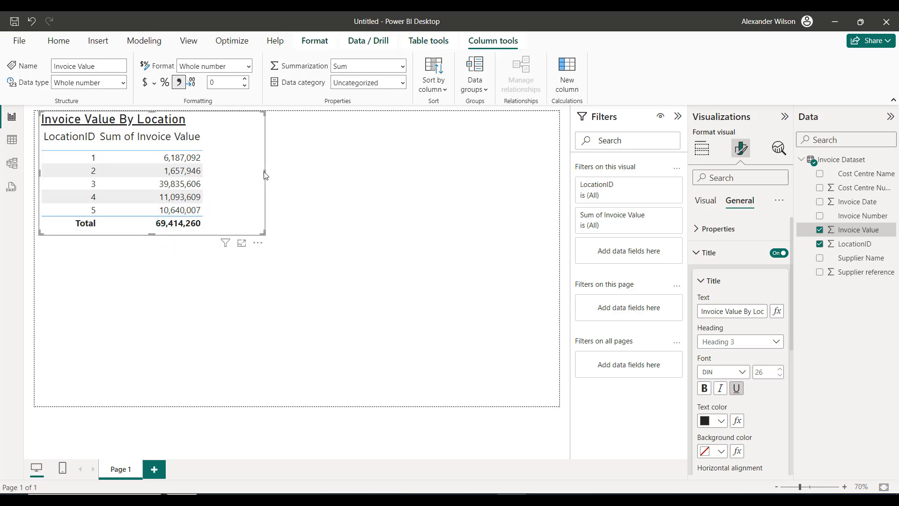
pyautogui.moveTo(264, 172); pyautogui.dragTo(210, 172)
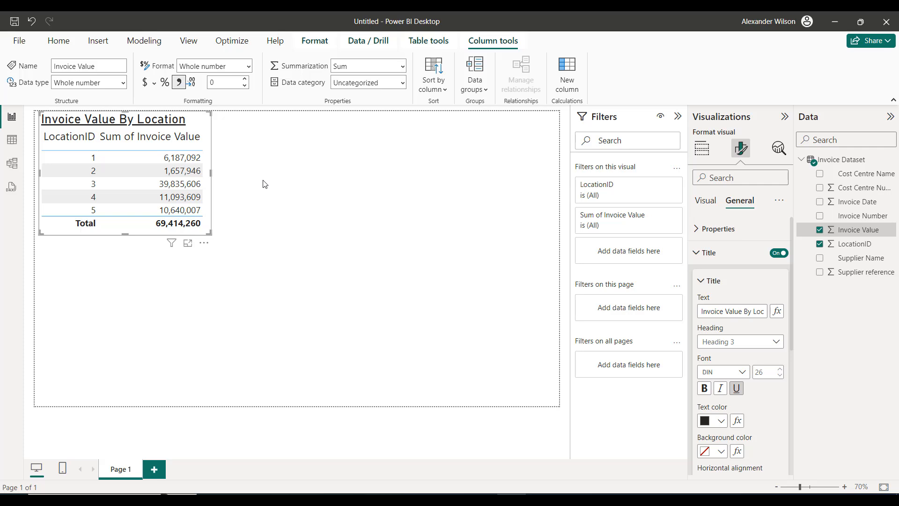
pyautogui.click(263, 184)
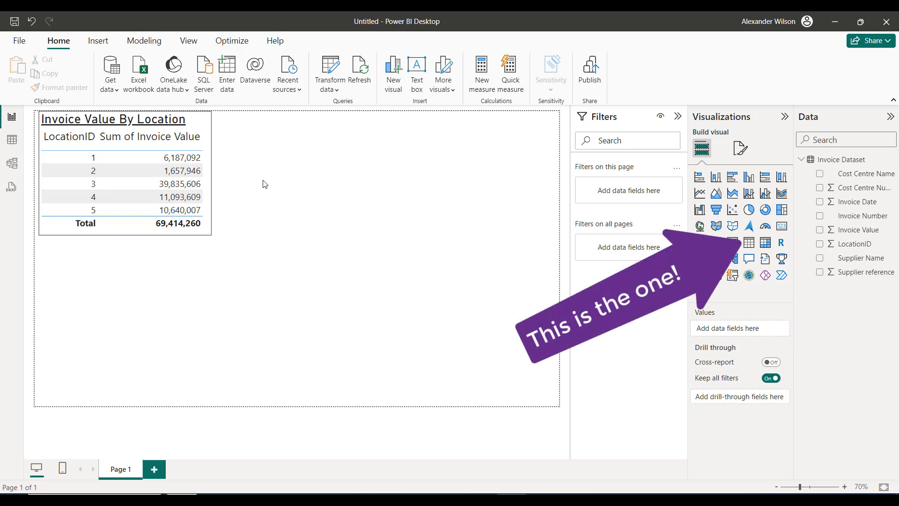
# Step: Add a second table visual to the page with Cost Centre Name as the first column and Invoice Value as the second
pyautogui.click(749, 243)
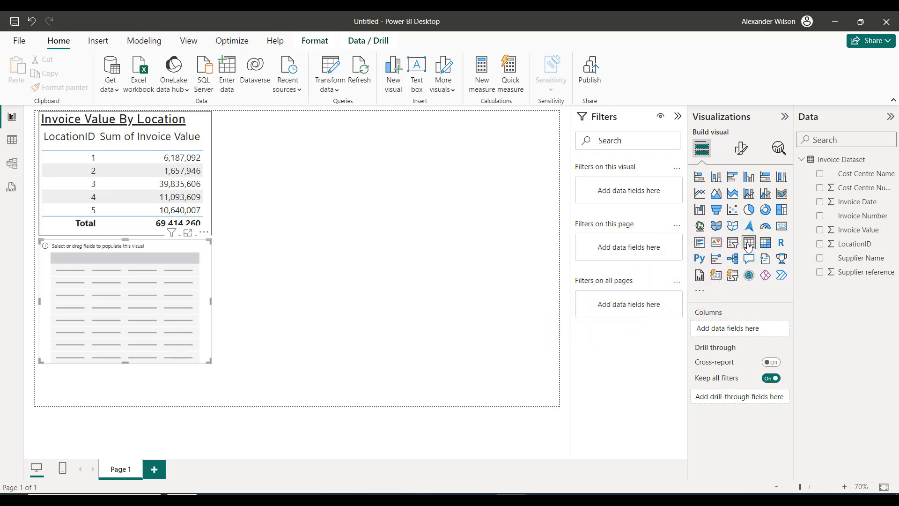
pyautogui.click(856, 233)
pyautogui.moveTo(855, 233); pyautogui.dragTo(746, 334)
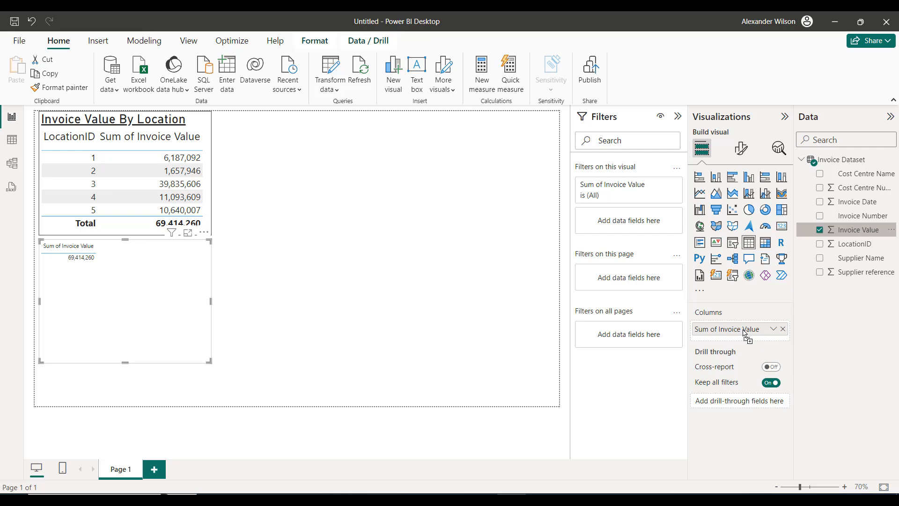
pyautogui.moveTo(863, 174); pyautogui.dragTo(758, 328)
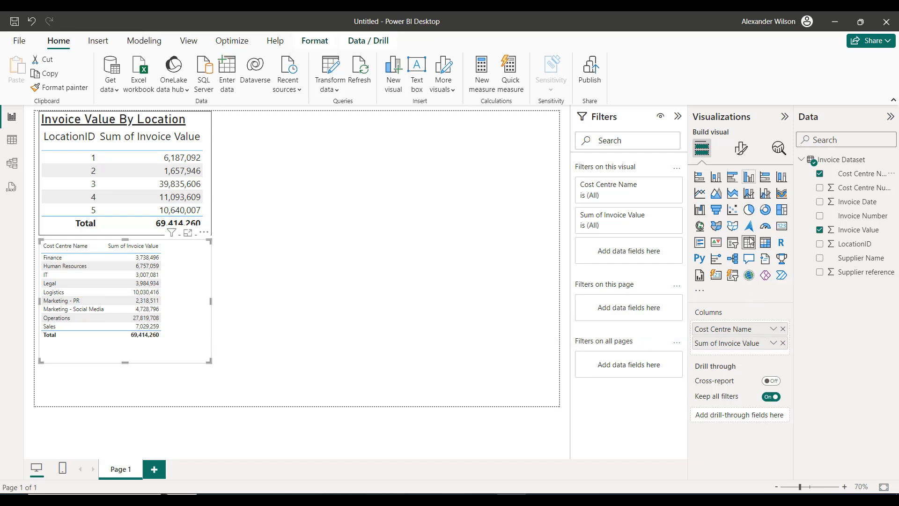
# Step: Set the font size of the cost centre table's values to 16
pyautogui.click(742, 151)
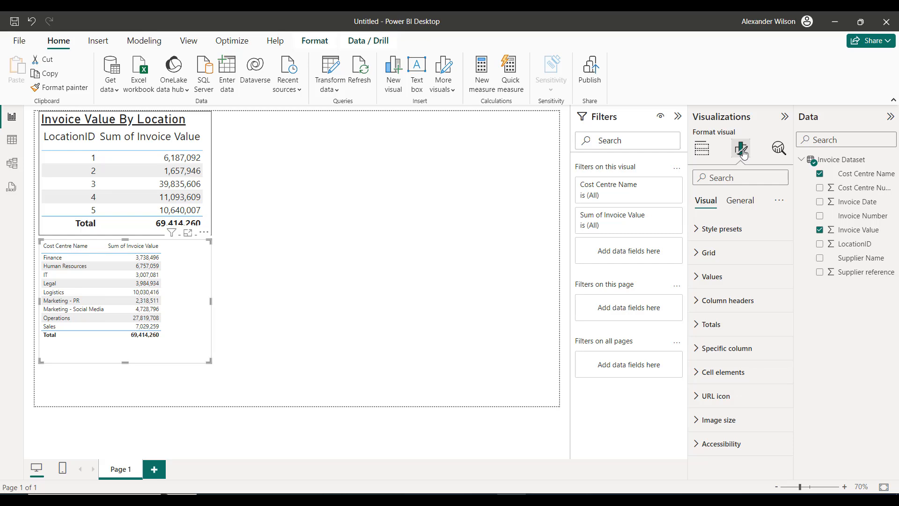
pyautogui.click(696, 277)
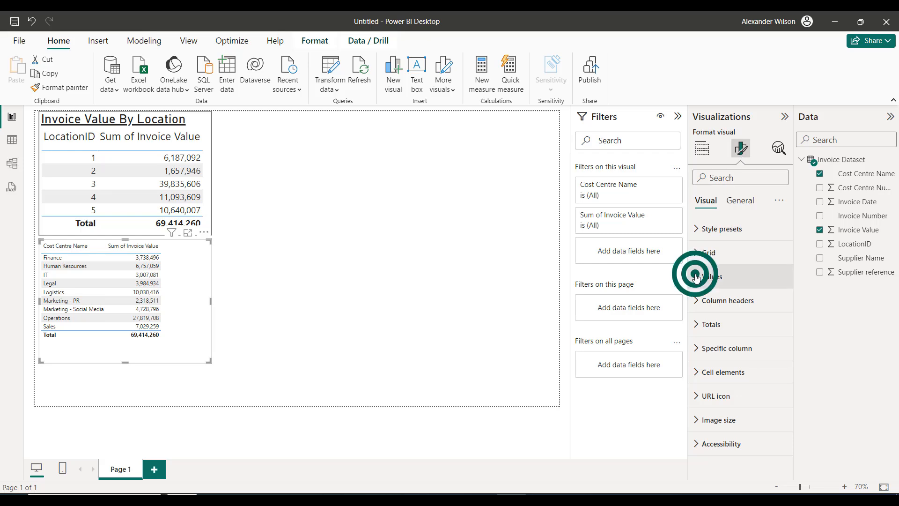
pyautogui.click(763, 334)
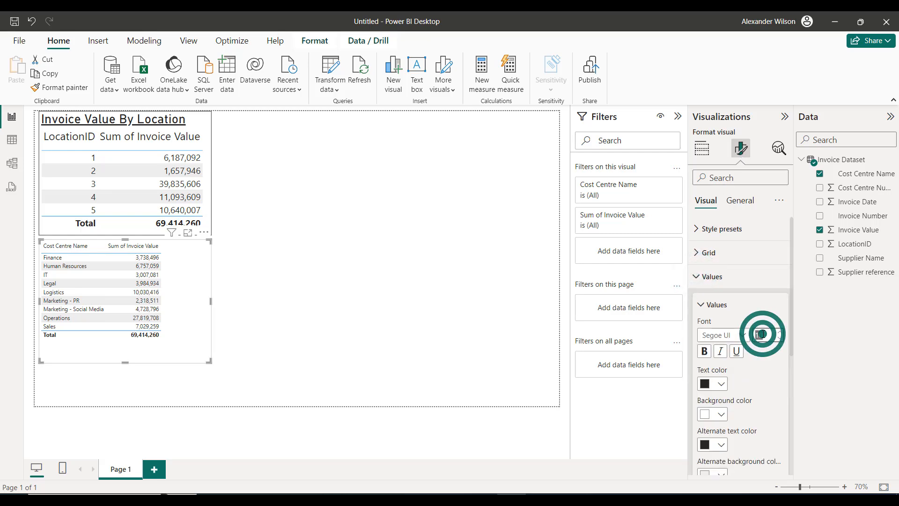
pyautogui.press('Return')
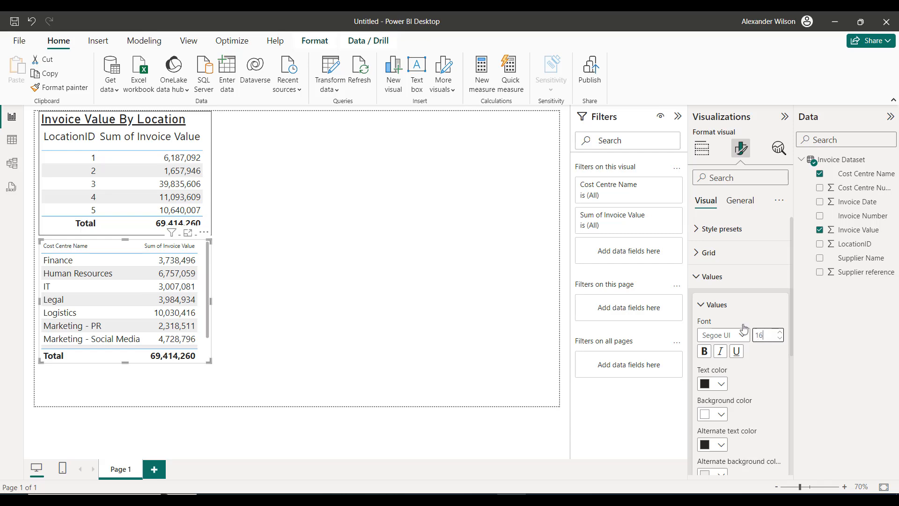
# Step: Set the font size of the cost centre table's column headers to 20
pyautogui.click(701, 305)
pyautogui.click(697, 352)
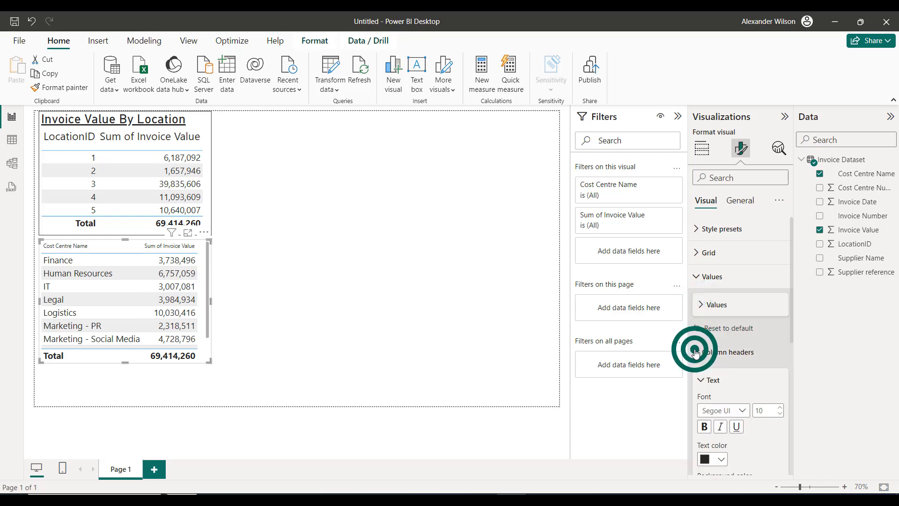
pyautogui.click(763, 407)
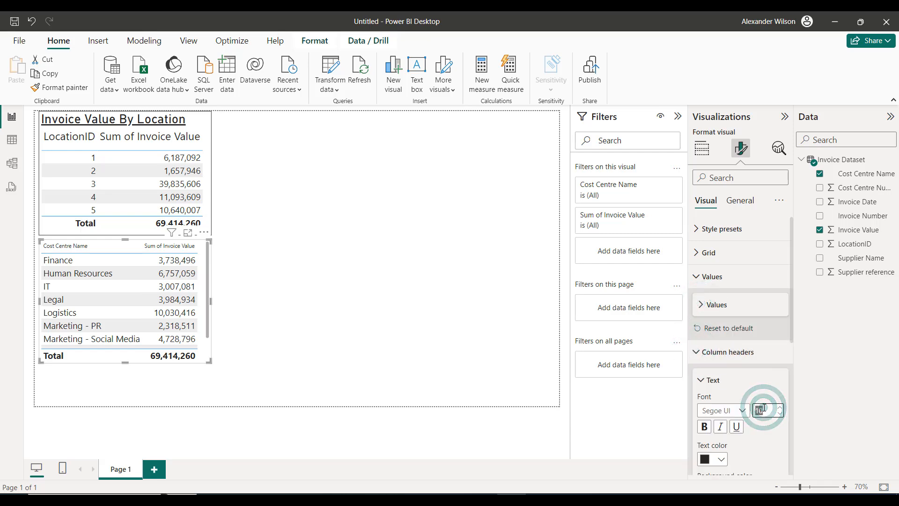
pyautogui.write('20')
pyautogui.press('Return')
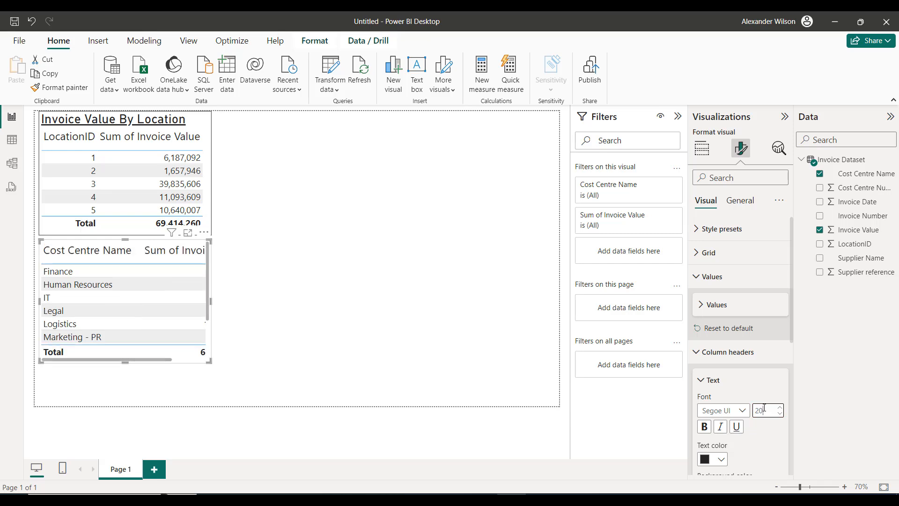
# Step: Turn on the visual border for the cost centre table
pyautogui.click(744, 201)
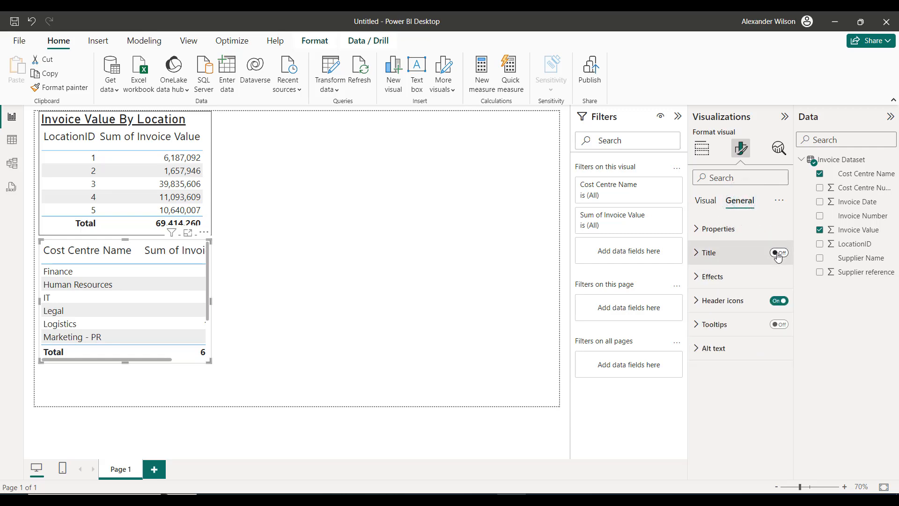
pyautogui.click(698, 277)
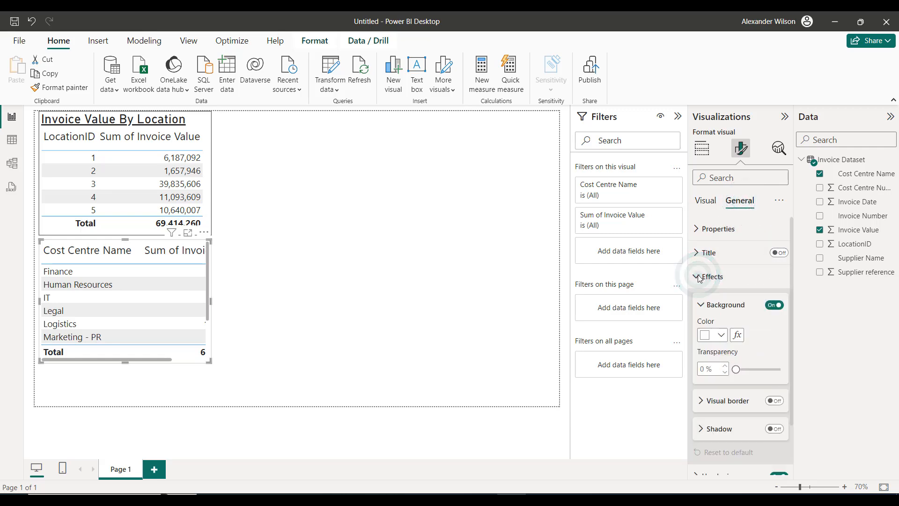
pyautogui.click(775, 402)
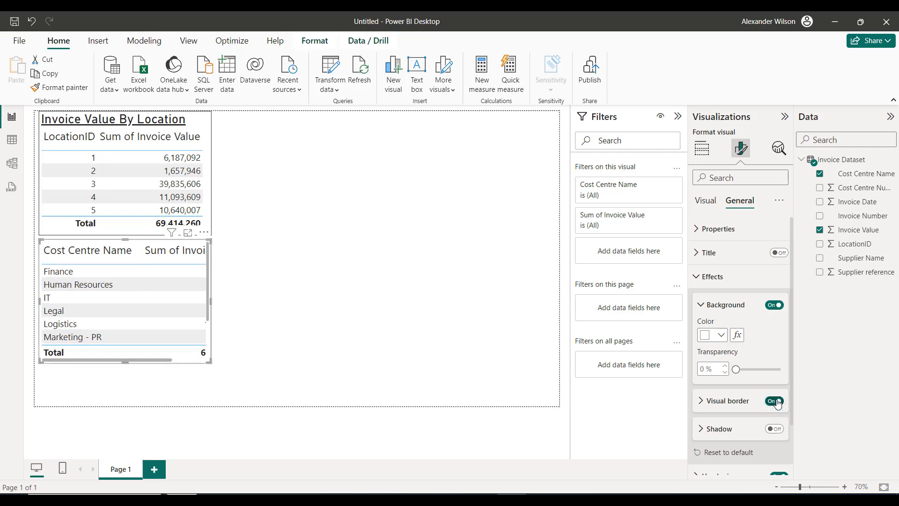
# Step: Turn on the cost centre table's title and set its text to "Invoice Value By Cost Centre Name"
pyautogui.click(781, 254)
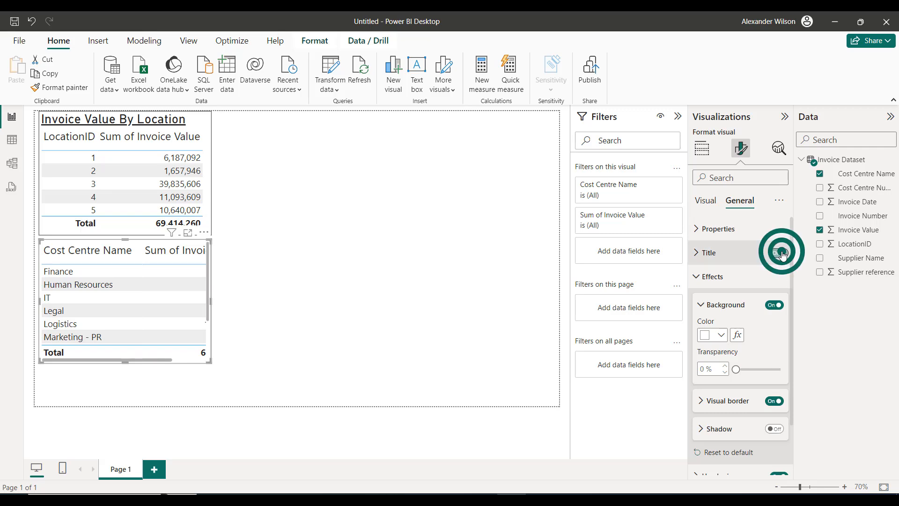
pyautogui.click(705, 252)
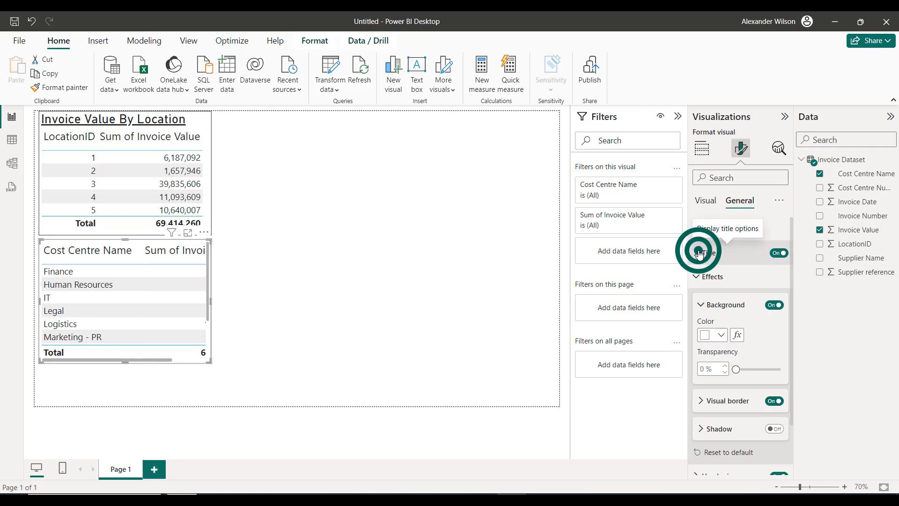
pyautogui.click(720, 312)
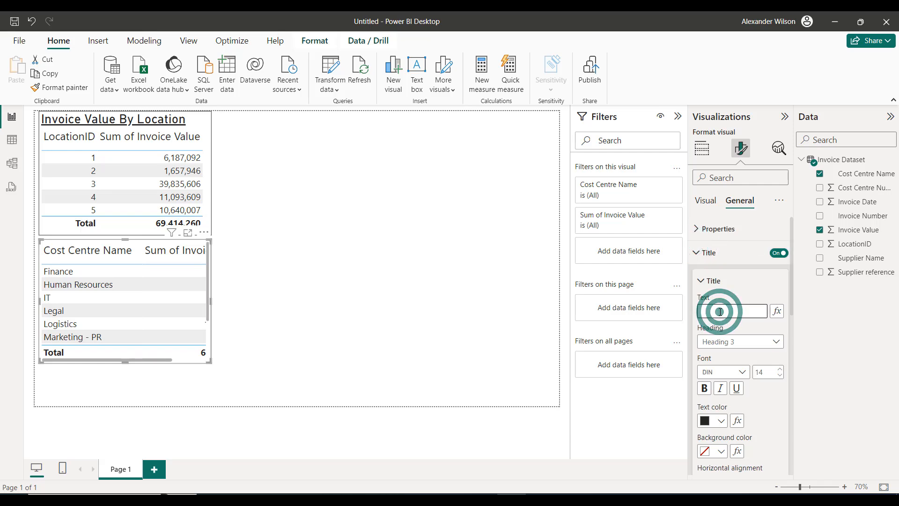
pyautogui.press('capslock')
pyautogui.write('Invoice Value')
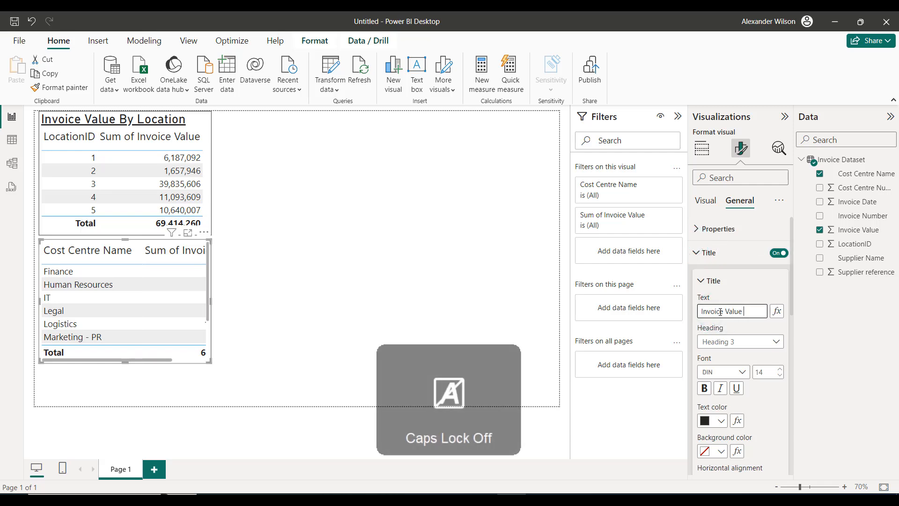
pyautogui.press('capslock')
pyautogui.write('By Co')
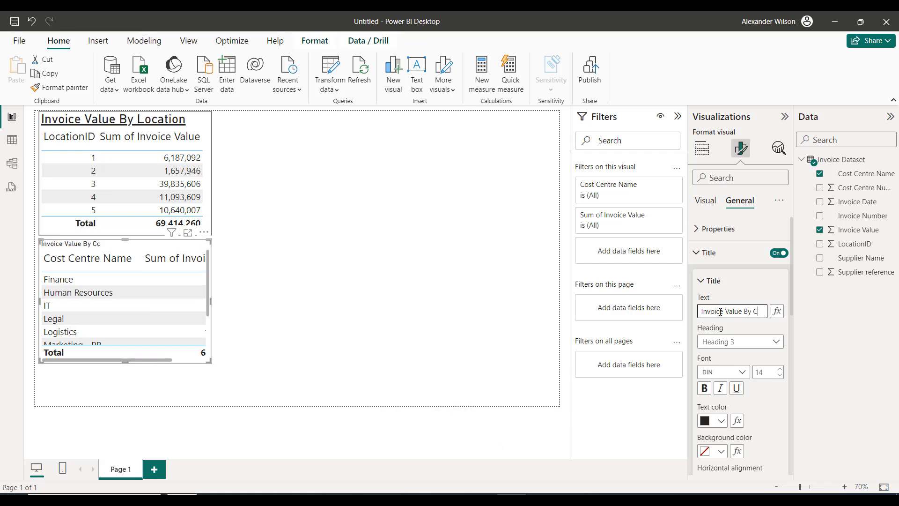
pyautogui.write('st Centre')
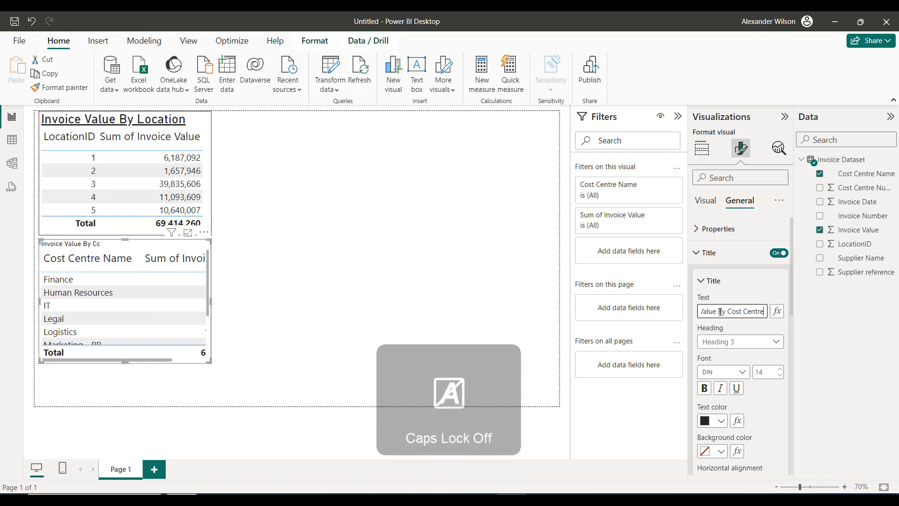
pyautogui.press('capslock')
pyautogui.write('N')
pyautogui.press('capslock')
pyautogui.write('ame')
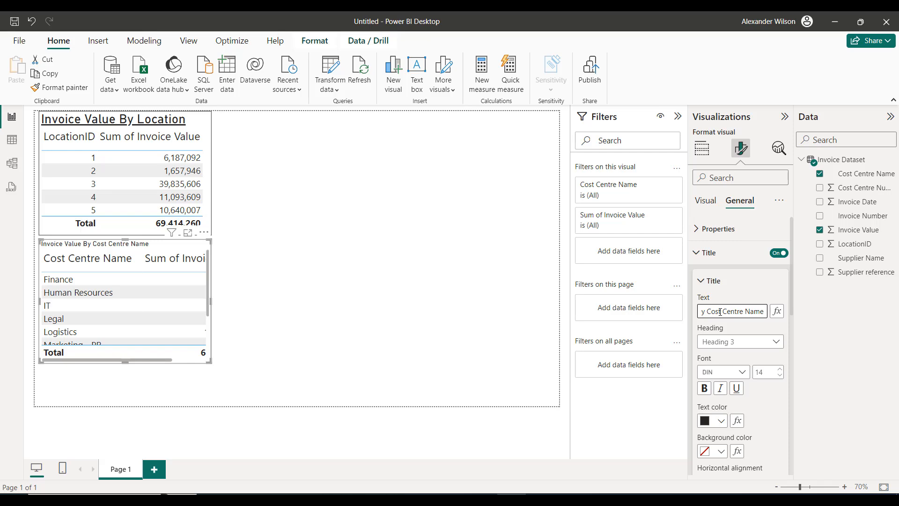
# Step: Set the cost centre table's title font size to 26 and underline the title
pyautogui.click(774, 372)
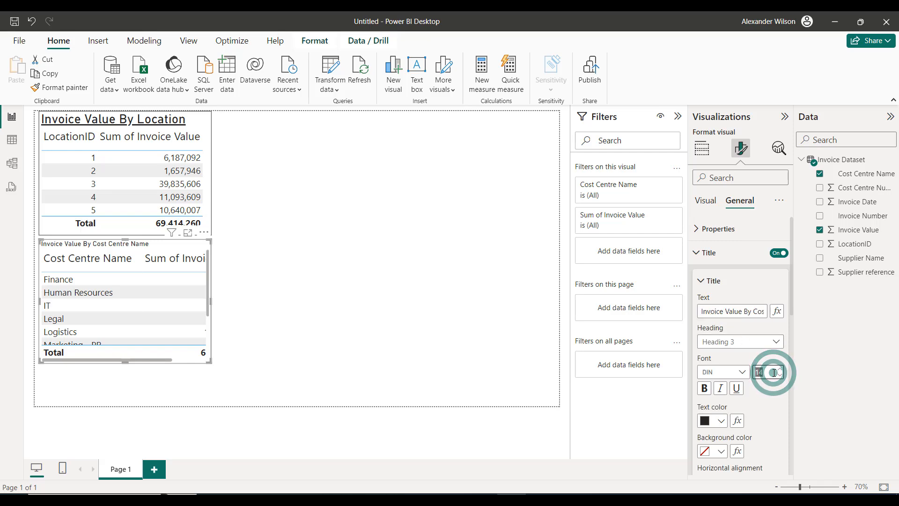
pyautogui.write('26')
pyautogui.click(773, 392)
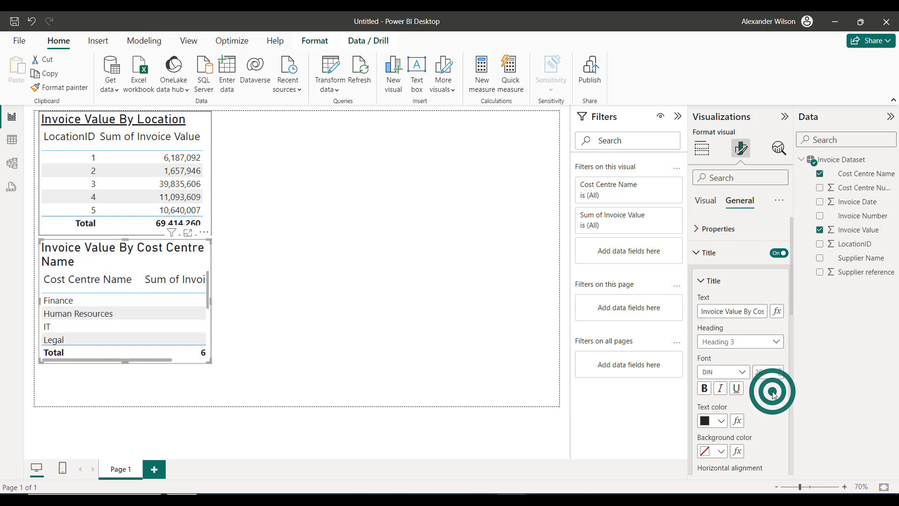
pyautogui.click(736, 388)
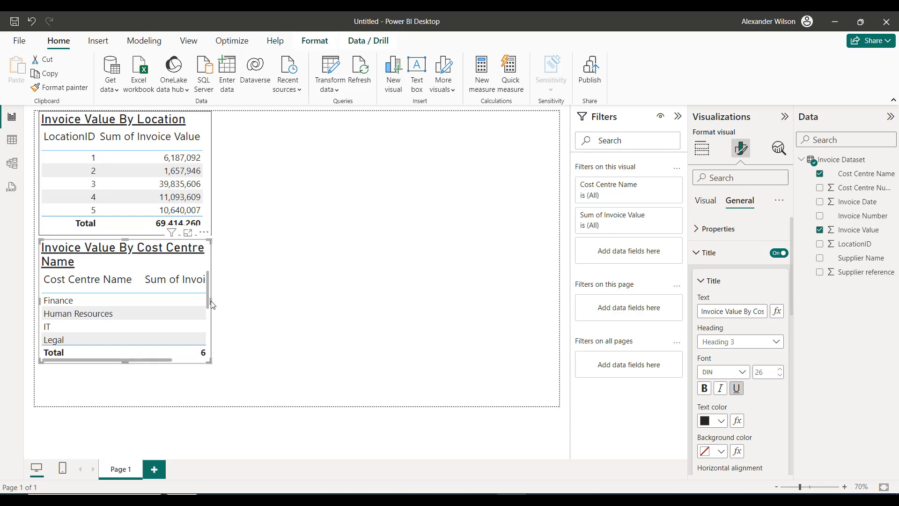
# Step: Enlarge the cost centre table until all its rows and columns fit, and move it to the right of the location table
pyautogui.moveTo(210, 301); pyautogui.dragTo(260, 309)
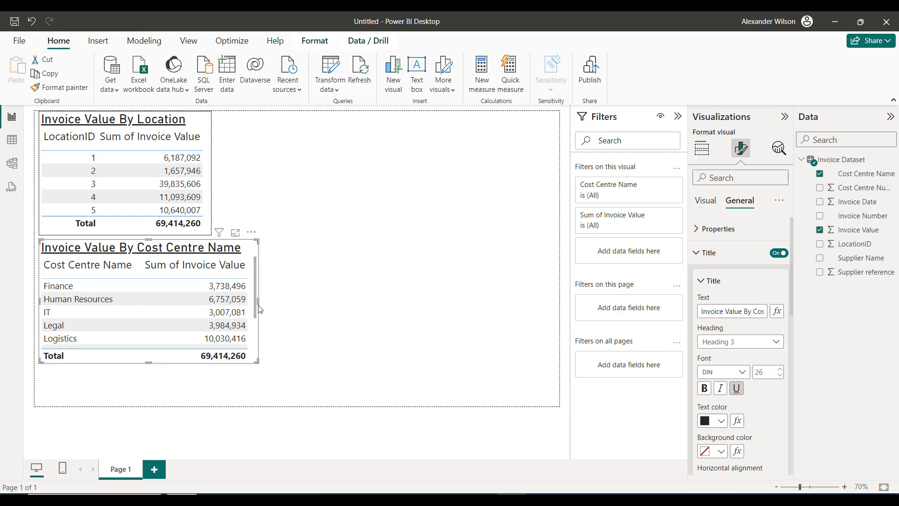
pyautogui.click(149, 363)
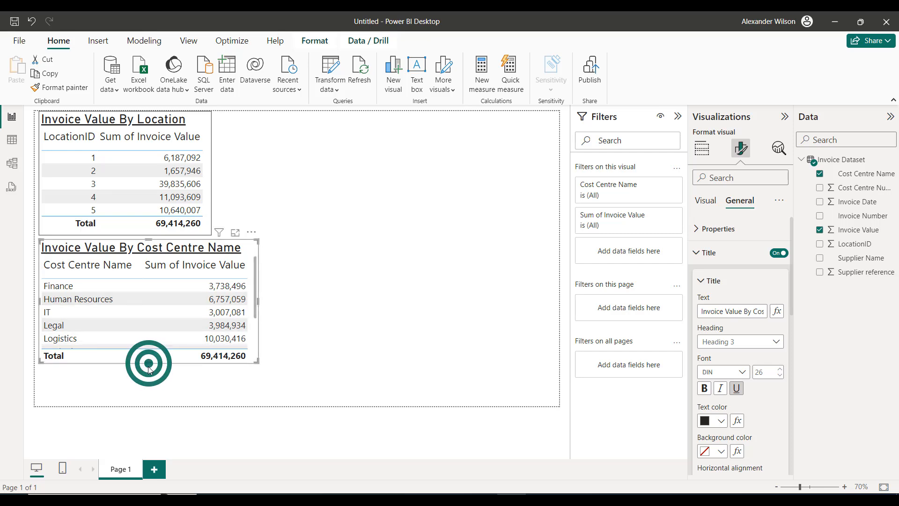
pyautogui.moveTo(149, 369); pyautogui.dragTo(148, 427)
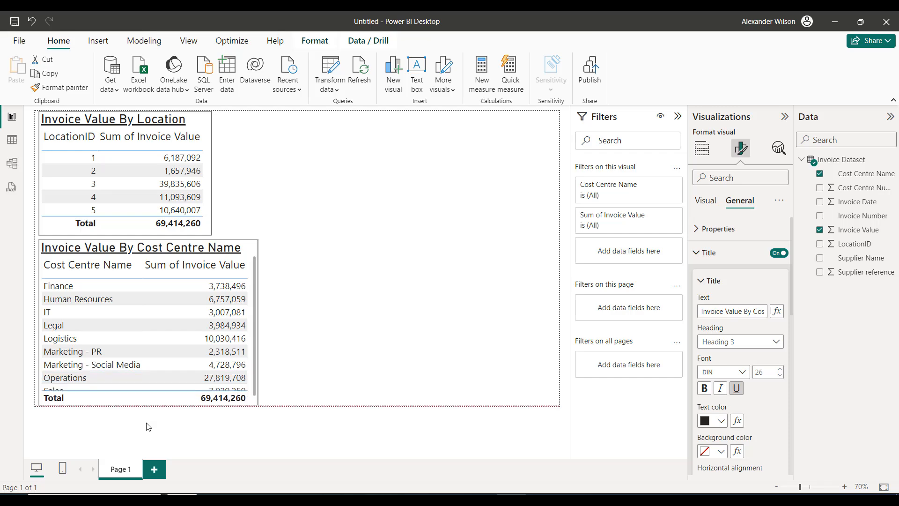
pyautogui.moveTo(243, 243); pyautogui.dragTo(434, 178)
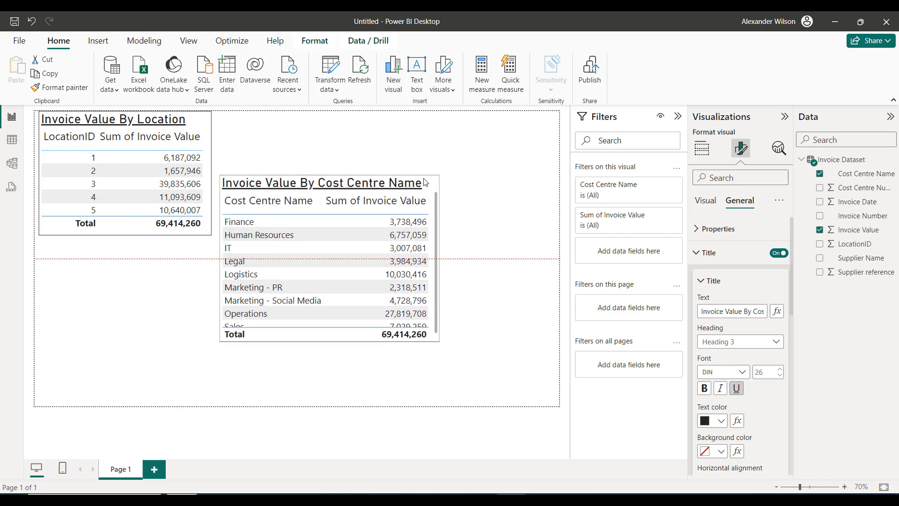
pyautogui.click(327, 338)
pyautogui.moveTo(327, 347); pyautogui.dragTo(329, 349)
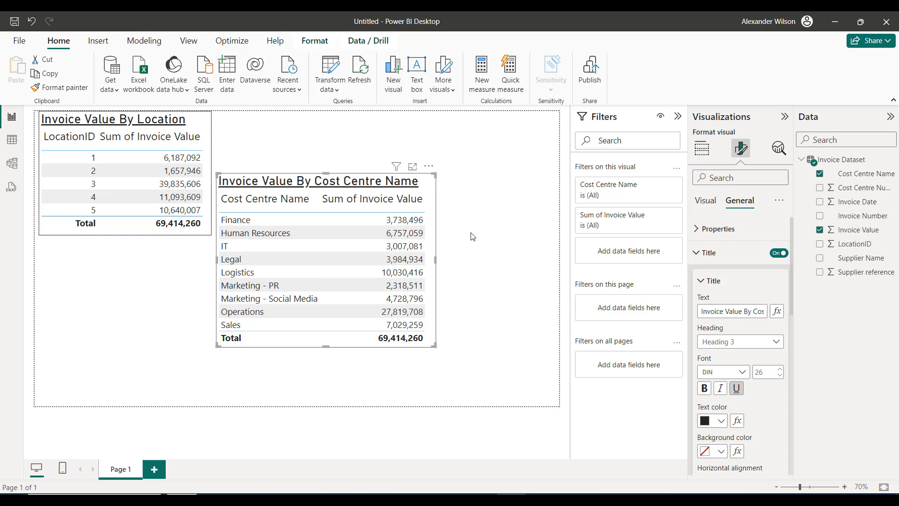
# Step: Duplicate the cost centre table on the page, placing the original beside the location table and the copy below and to its right
pyautogui.click(431, 205)
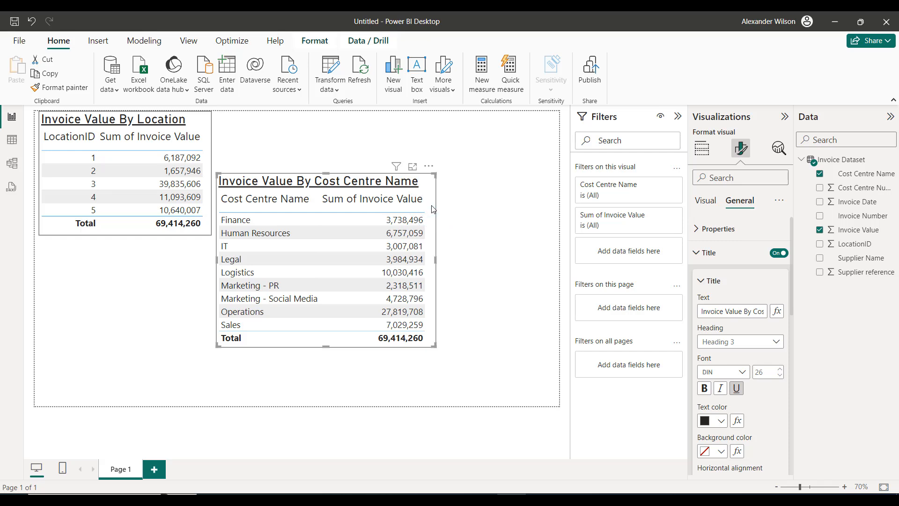
pyautogui.hotkey('ctrl', 'c')
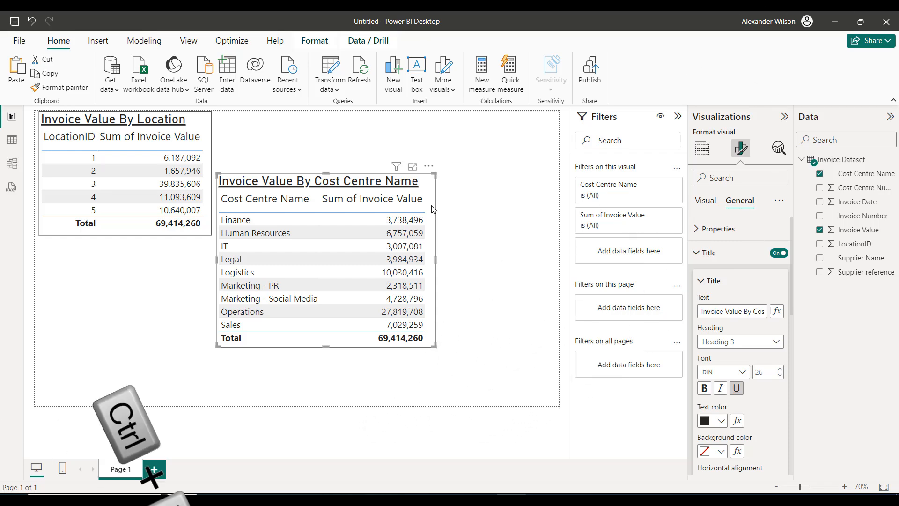
pyautogui.hotkey('ctrl', 'v')
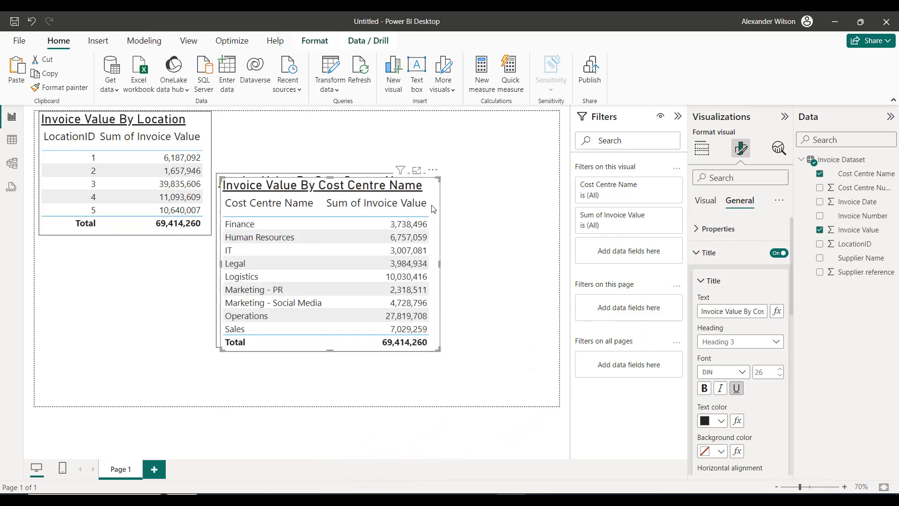
pyautogui.moveTo(428, 187); pyautogui.dragTo(544, 198)
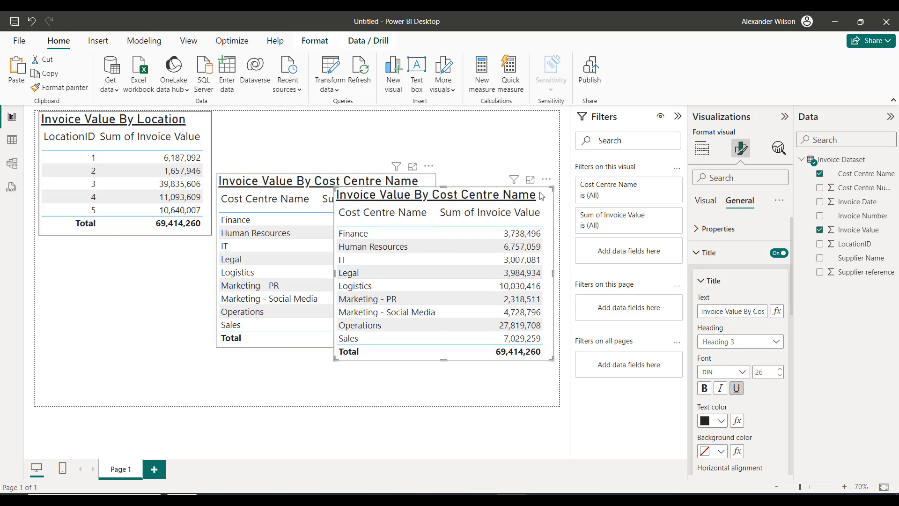
pyautogui.moveTo(427, 181); pyautogui.dragTo(451, 143)
pyautogui.click(547, 202)
pyautogui.moveTo(547, 202); pyautogui.dragTo(547, 221)
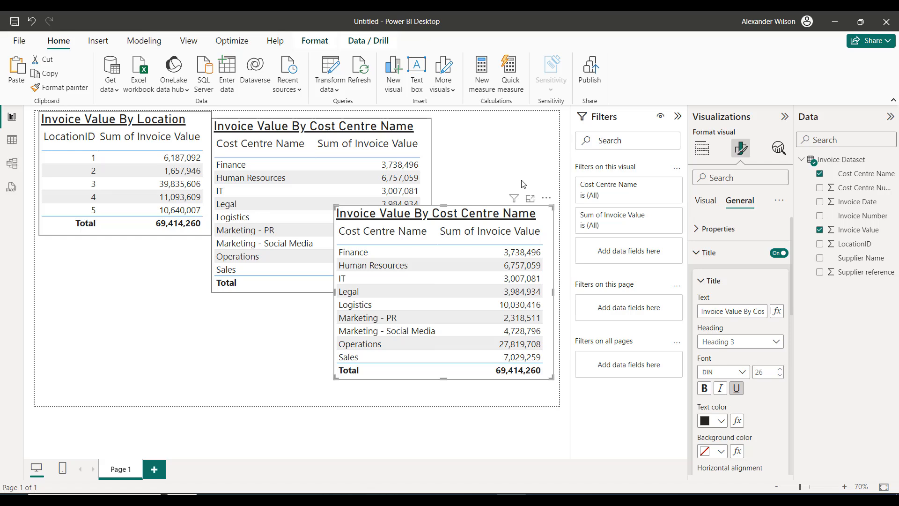
# Step: Replace Cost Centre Name with Supplier Name as the first column of the copied table, ahead of Sum of Invoice Value
pyautogui.click(701, 149)
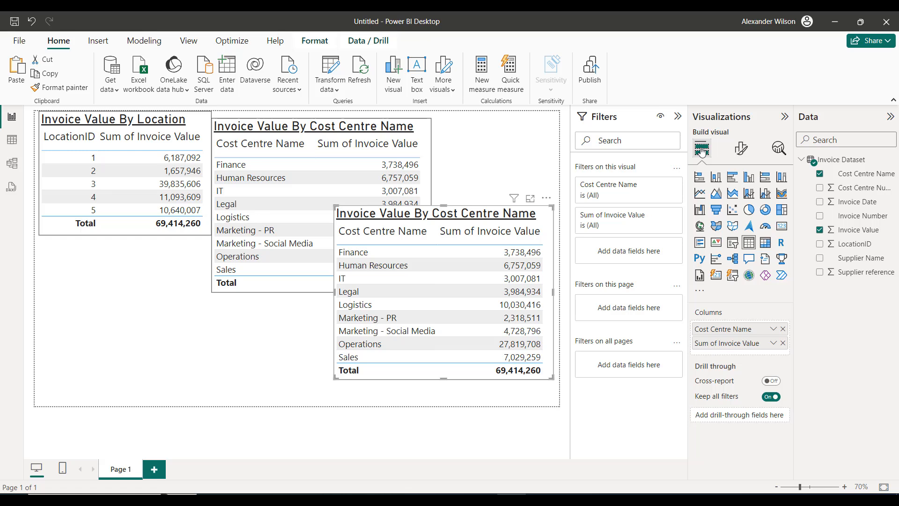
pyautogui.click(784, 329)
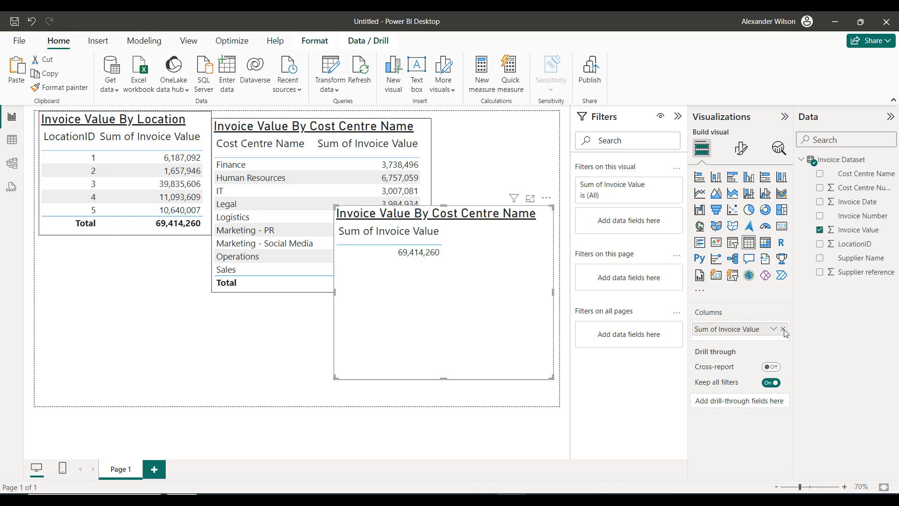
pyautogui.moveTo(855, 259); pyautogui.dragTo(764, 329)
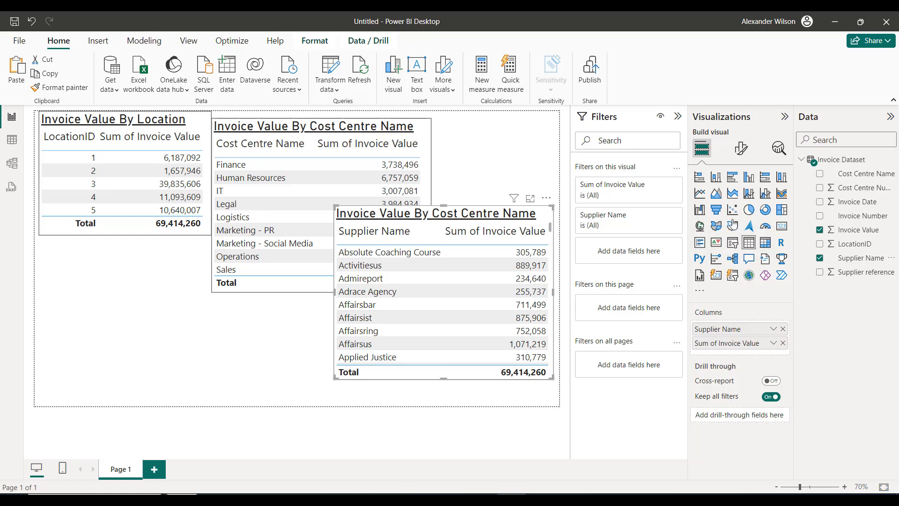
# Step: Change the copied table's title to "Invoice Value By Supplier"
pyautogui.click(741, 149)
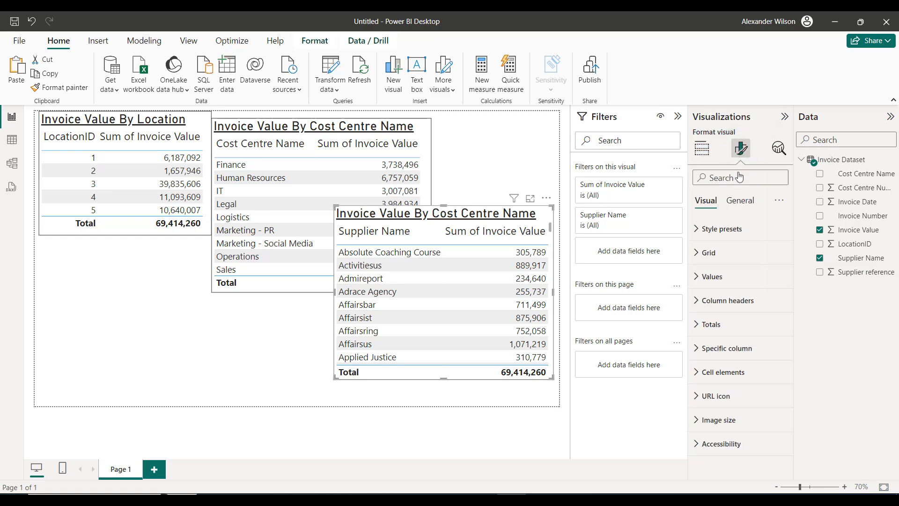
pyautogui.click(739, 203)
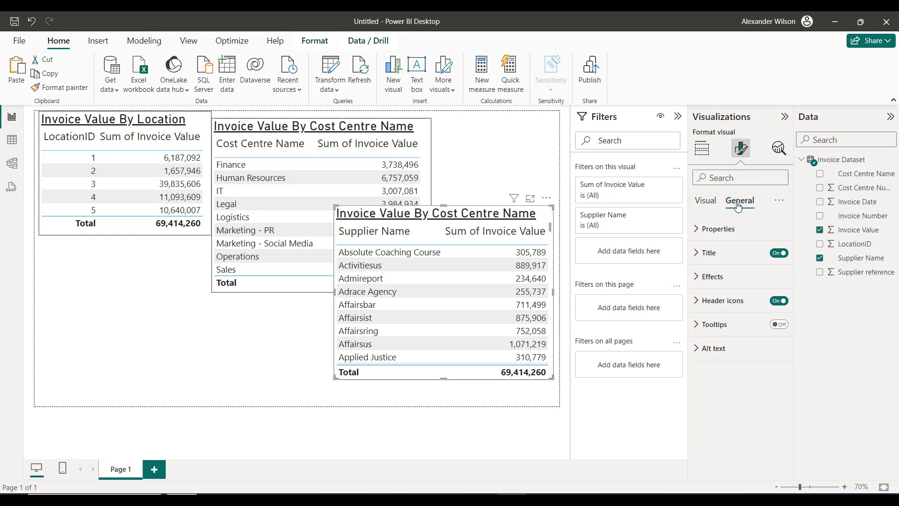
pyautogui.click(697, 253)
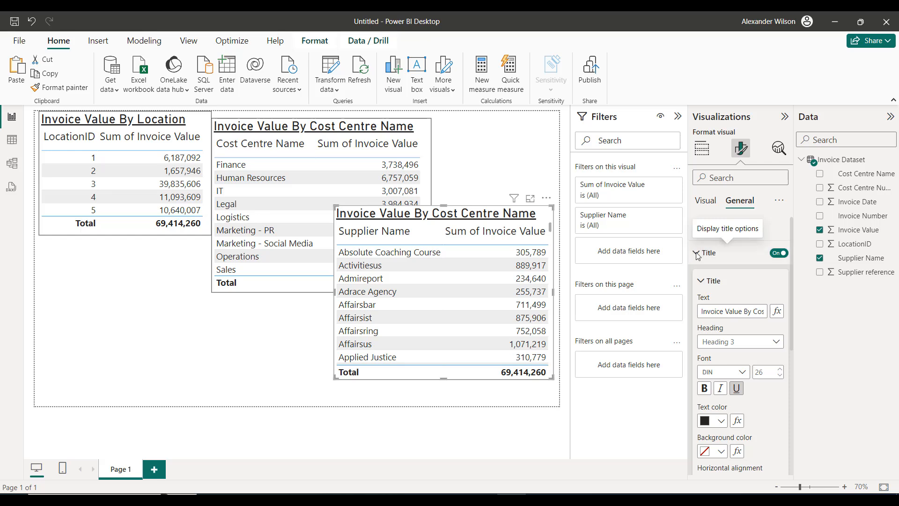
pyautogui.click(752, 311)
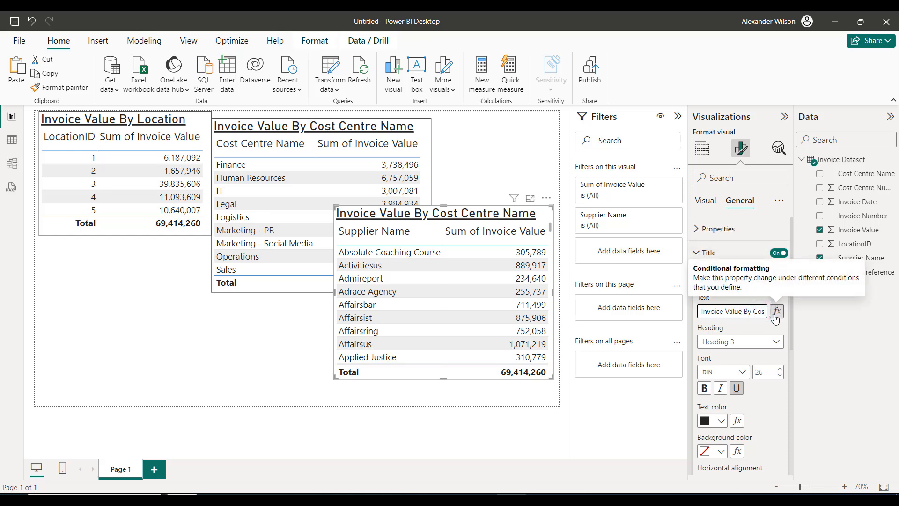
pyautogui.hotkey('ctrl', 'shift', 'Right')
pyautogui.hotkey('ctrl', 'shift', 'Right')
pyautogui.hotkey('ctrl', 'shift', 'Right')
pyautogui.press('capslock')
pyautogui.write('Supplier')
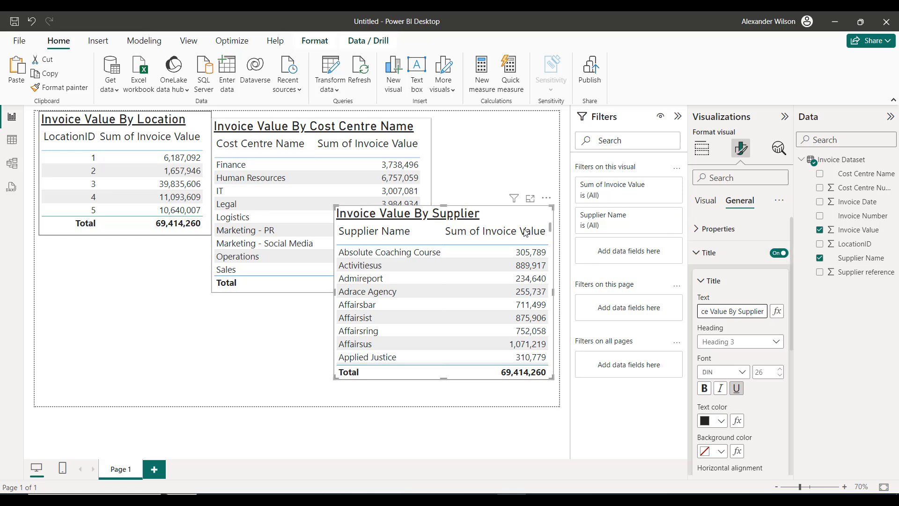
# Step: Place the location and cost centre tables side by side lower on the page, lengthening the location table to fit all its rows
pyautogui.moveTo(201, 123); pyautogui.dragTo(183, 215)
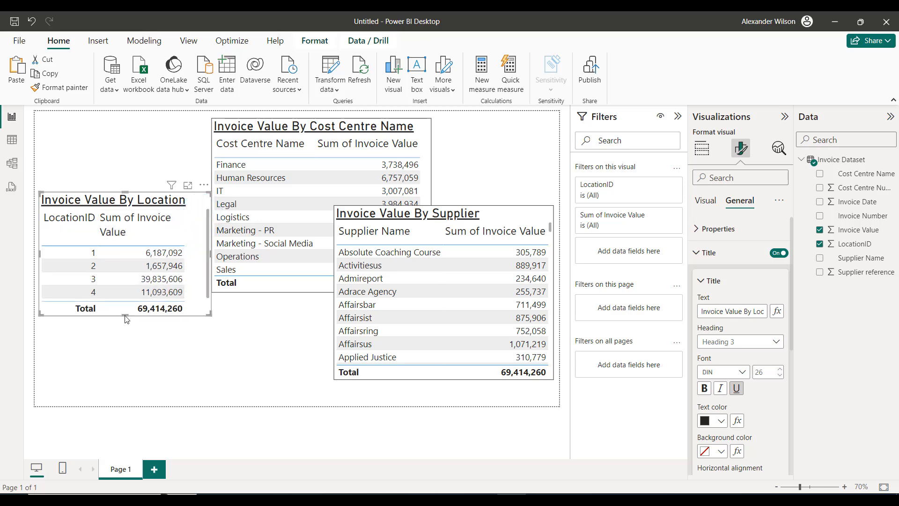
pyautogui.moveTo(126, 319); pyautogui.dragTo(125, 331)
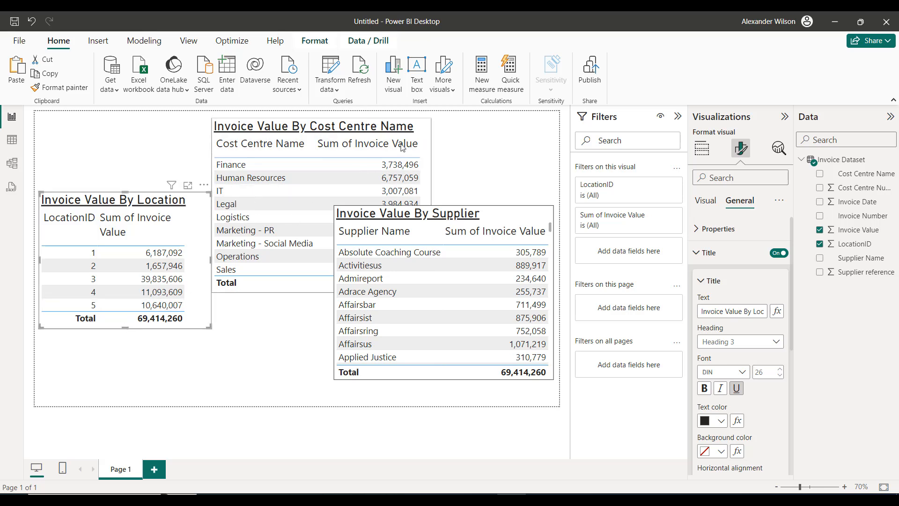
pyautogui.moveTo(425, 127); pyautogui.dragTo(436, 214)
# Step: Narrow the cost centre table's two columns and shrink the table to match the location table's height
pyautogui.click(320, 220)
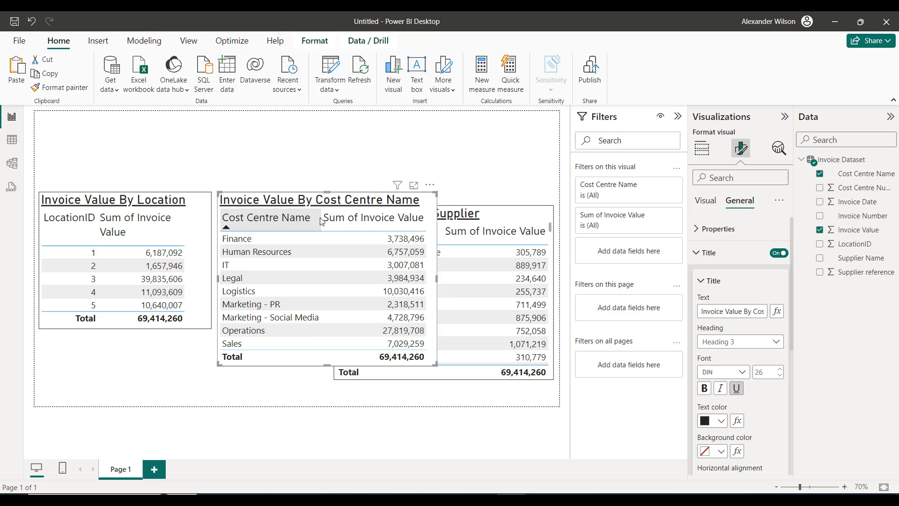
pyautogui.click(322, 221)
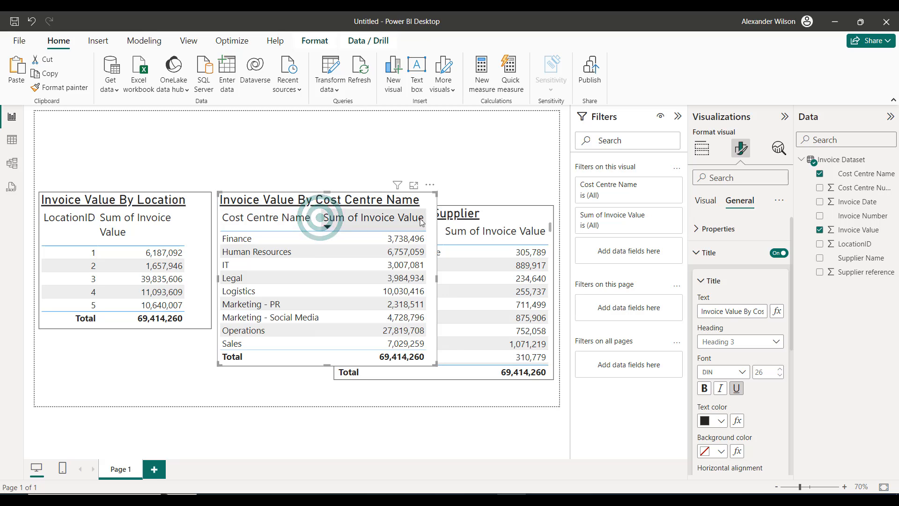
pyautogui.moveTo(428, 218); pyautogui.dragTo(400, 218)
pyautogui.moveTo(321, 219); pyautogui.dragTo(291, 218)
pyautogui.moveTo(437, 281); pyautogui.dragTo(395, 283)
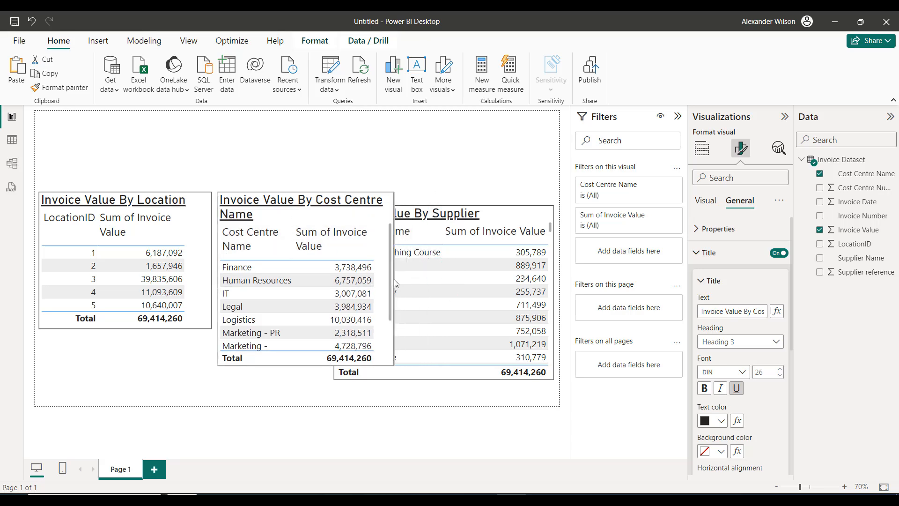
pyautogui.moveTo(306, 365); pyautogui.dragTo(305, 330)
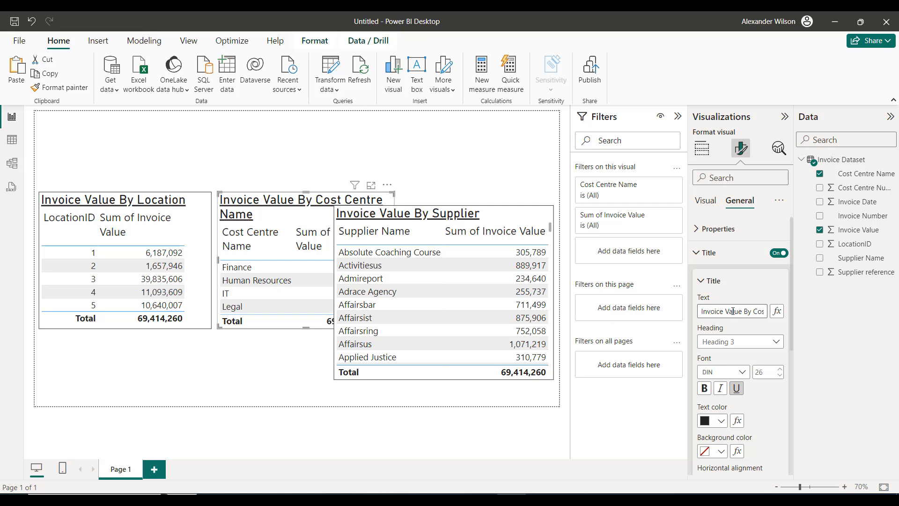
# Step: Shorten the cost centre table's title to "Invoice Value By Cost Centre"
pyautogui.click(759, 311)
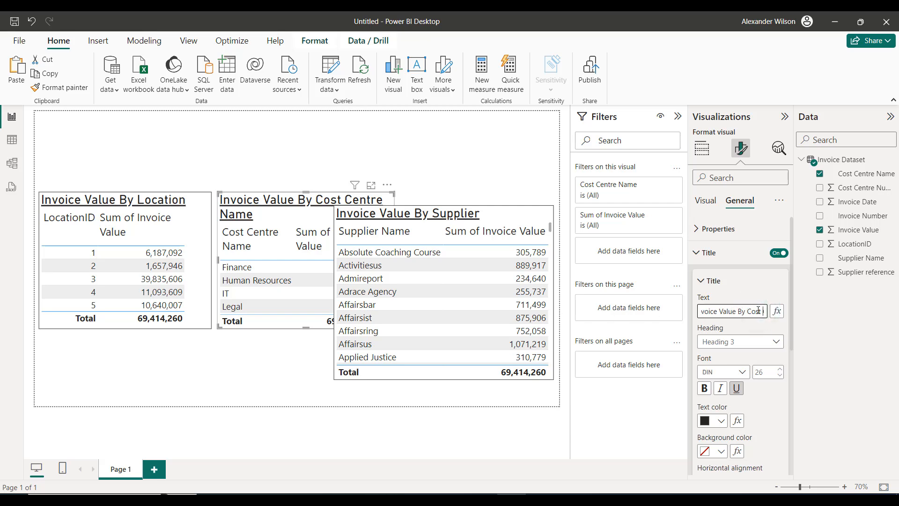
pyautogui.press('Right')
pyautogui.press('Right')
pyautogui.press('Right')
pyautogui.press('Right')
pyautogui.press('Right')
pyautogui.press('Right')
pyautogui.hotkey('shift', 'End')
pyautogui.press('Delete')
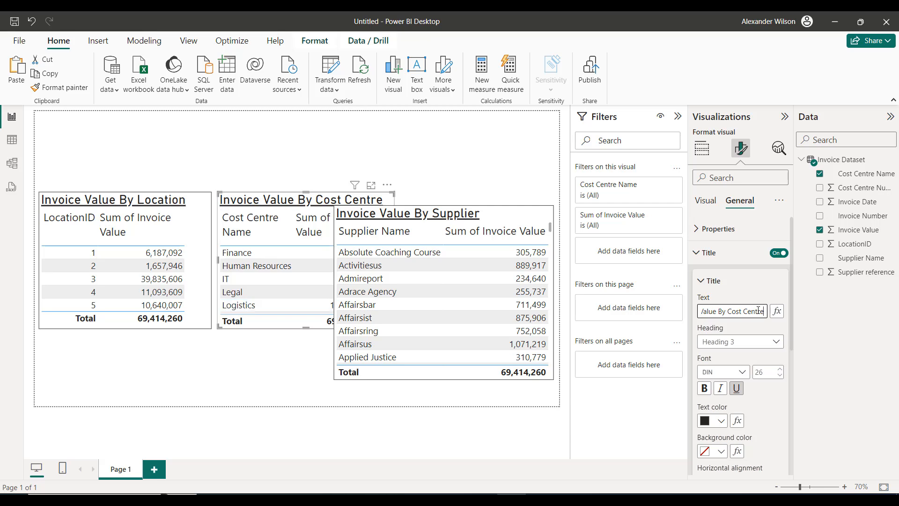
# Step: Align the supplier table's upper edge with the other tables, and narrow its Supplier Name column and overall width
pyautogui.click(509, 218)
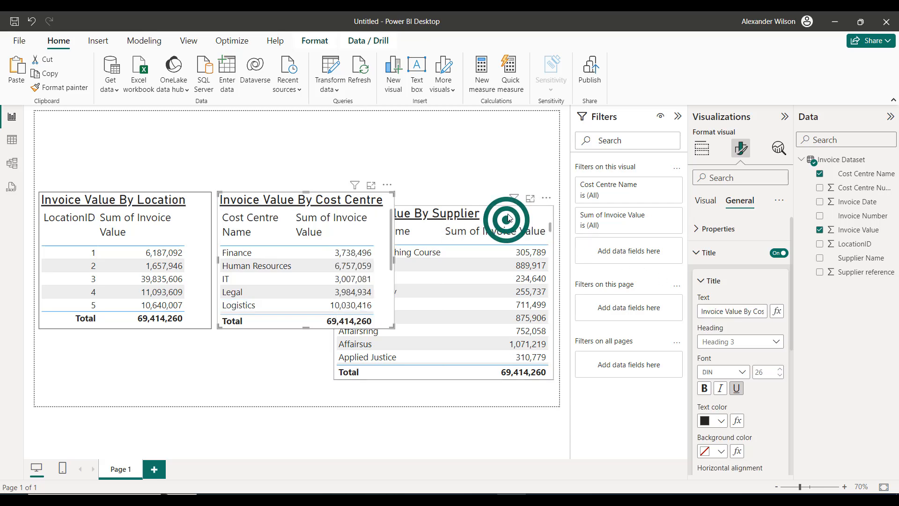
pyautogui.moveTo(507, 219); pyautogui.dragTo(510, 207)
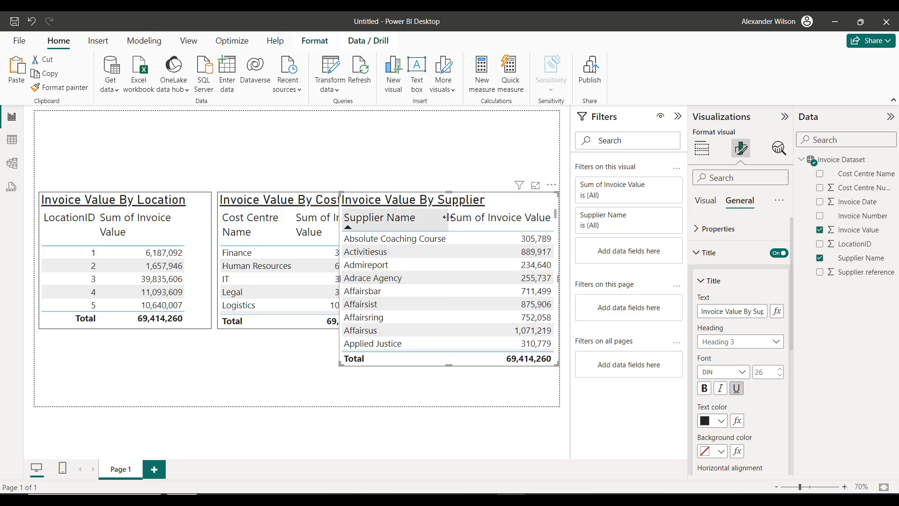
pyautogui.moveTo(449, 219); pyautogui.dragTo(425, 219)
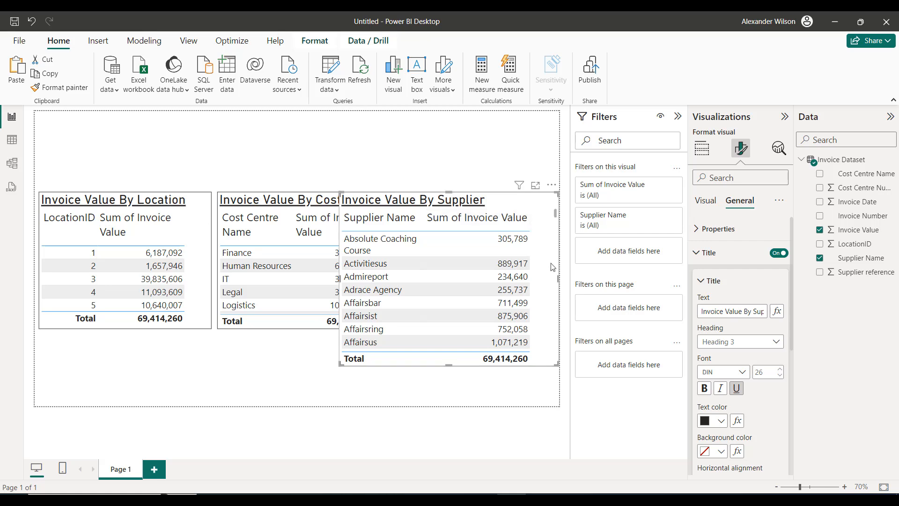
pyautogui.click(558, 277)
pyautogui.moveTo(541, 280); pyautogui.dragTo(537, 278)
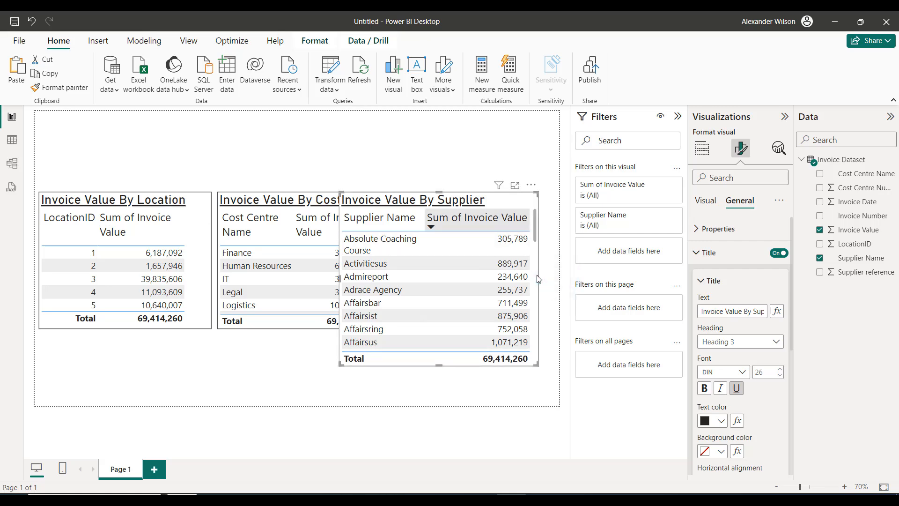
# Step: Sort the supplier table by Sum of Invoice Value in descending order and narrow that column so its header wraps onto two lines
pyautogui.click(528, 219)
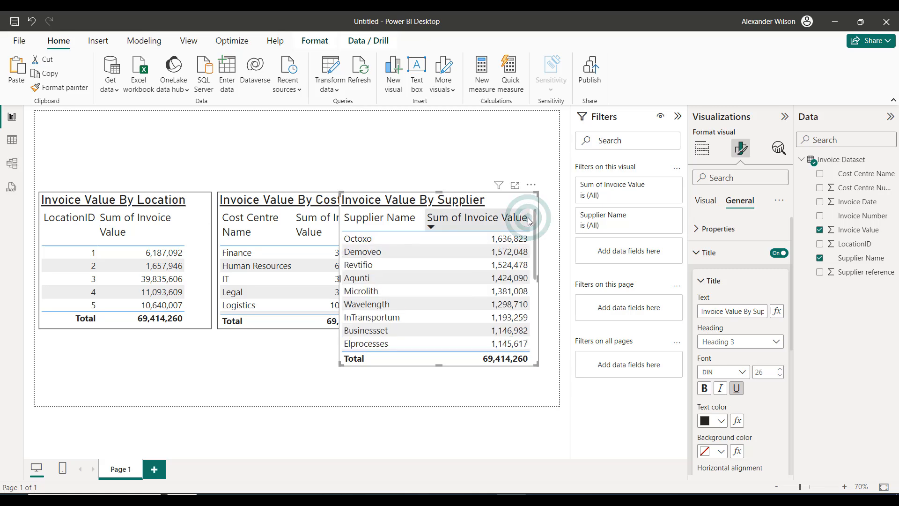
pyautogui.doubleClick(531, 217)
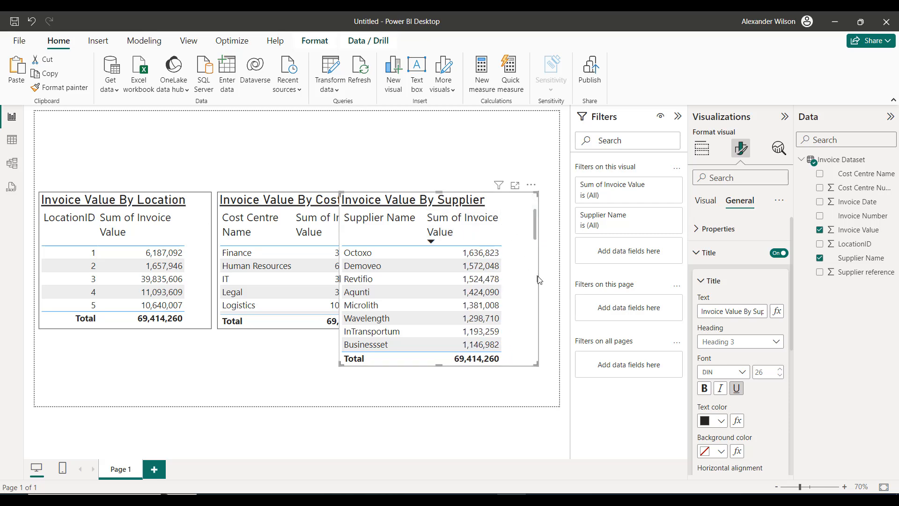
# Step: Shrink the supplier table to fit its columns and the other tables' height, and place it directly right of the cost centre table
pyautogui.moveTo(537, 277); pyautogui.dragTo(507, 277)
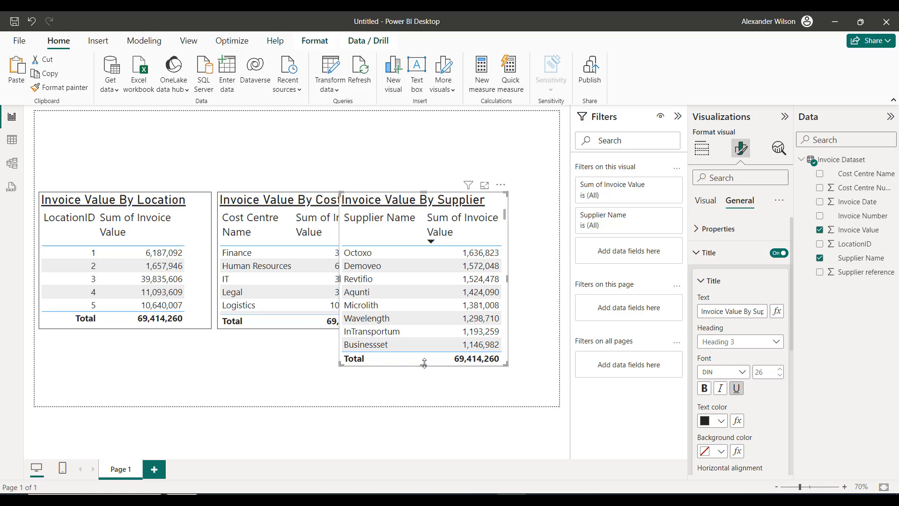
pyautogui.moveTo(426, 366); pyautogui.dragTo(431, 332)
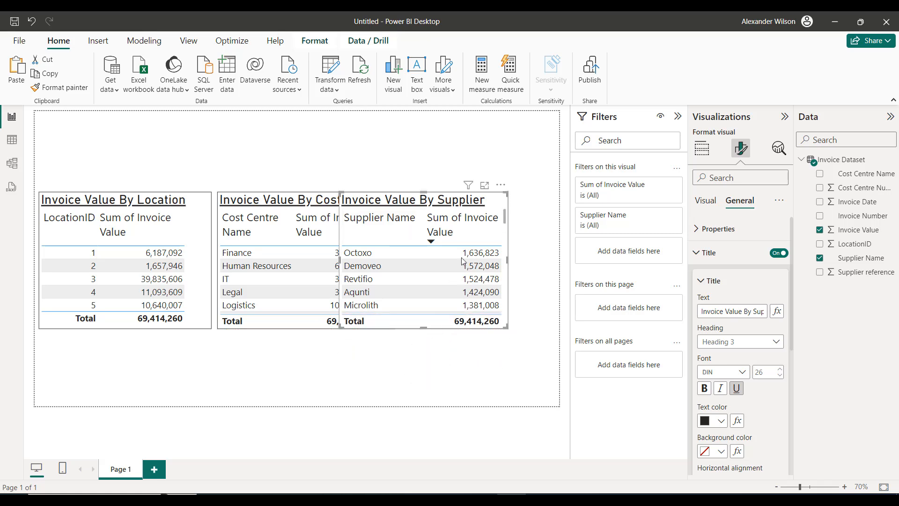
pyautogui.moveTo(489, 198); pyautogui.dragTo(539, 201)
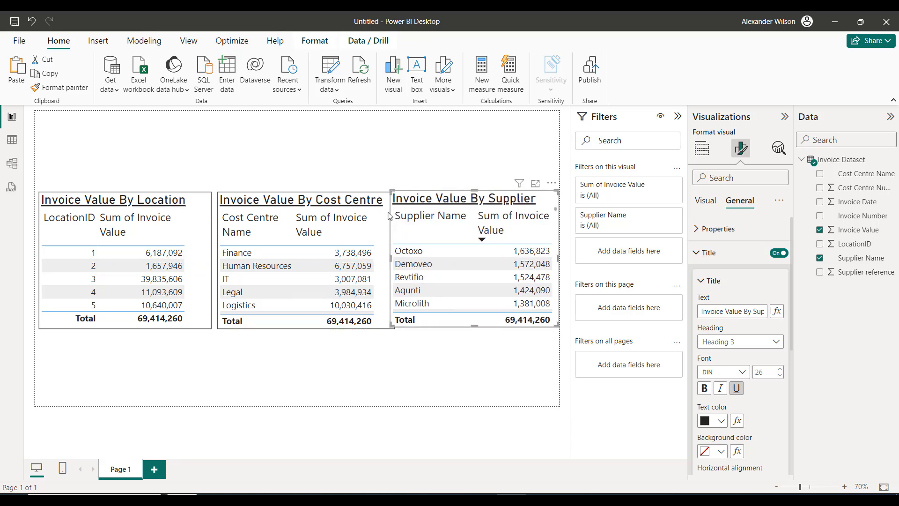
# Step: Narrow the Invoice Value By Location table to remove the empty space beside its Sum of Invoice Value column
pyautogui.click(383, 213)
pyautogui.click(202, 254)
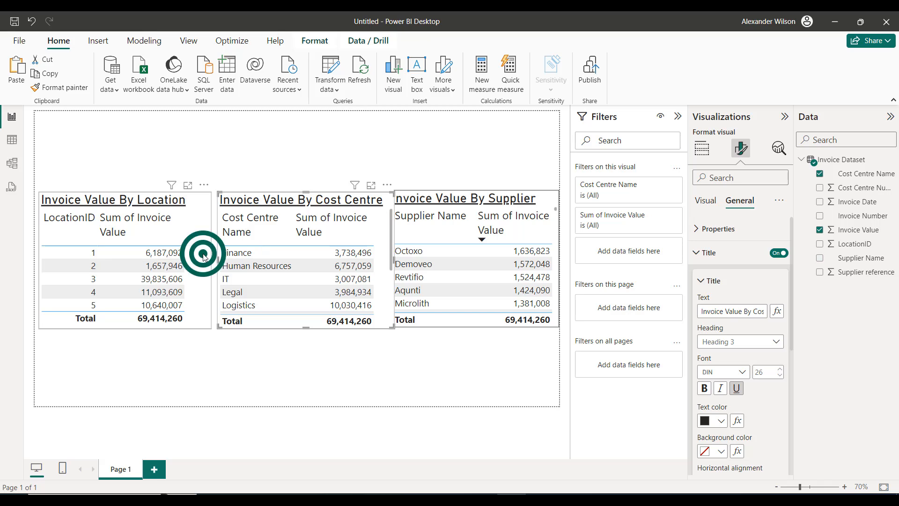
pyautogui.moveTo(210, 261); pyautogui.dragTo(193, 261)
# Step: Move the cost centre table closer to the location table, and shift the supplier table slightly left inside the page edge
pyautogui.click(381, 213)
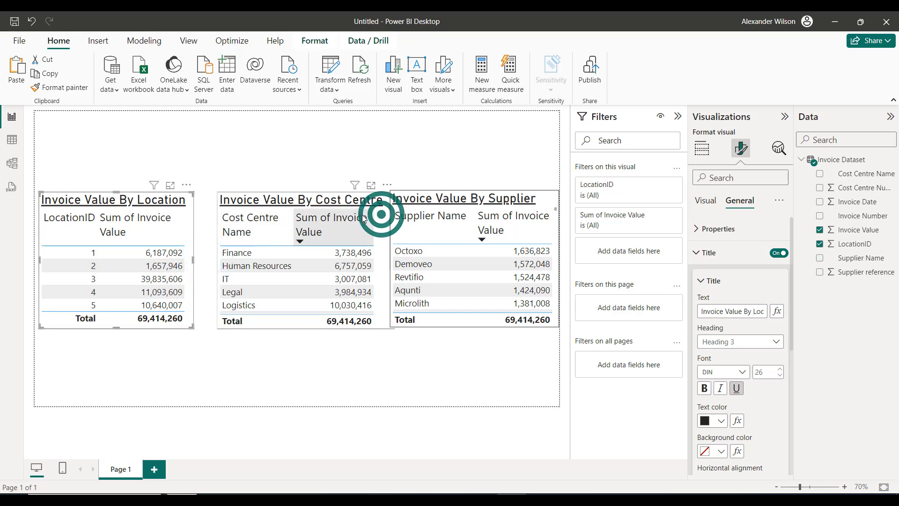
pyautogui.click(387, 204)
pyautogui.moveTo(387, 204); pyautogui.dragTo(371, 206)
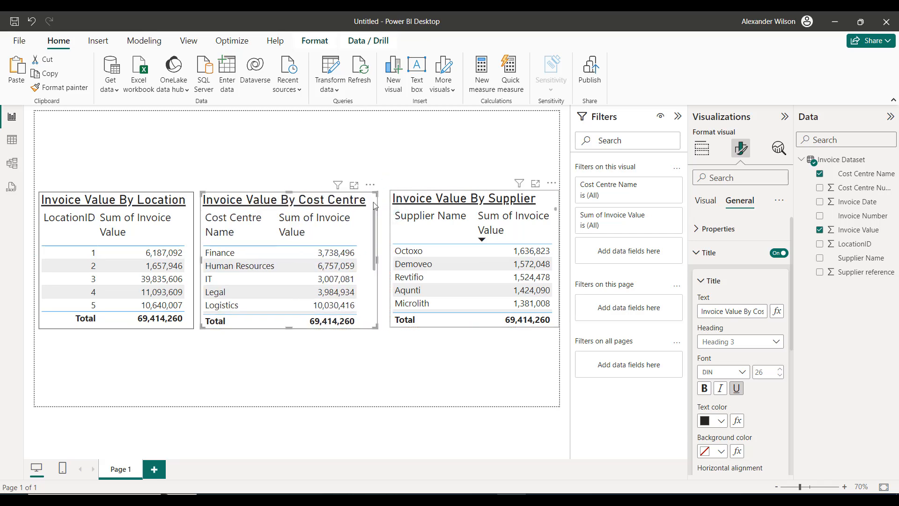
pyautogui.moveTo(549, 197); pyautogui.dragTo(545, 202)
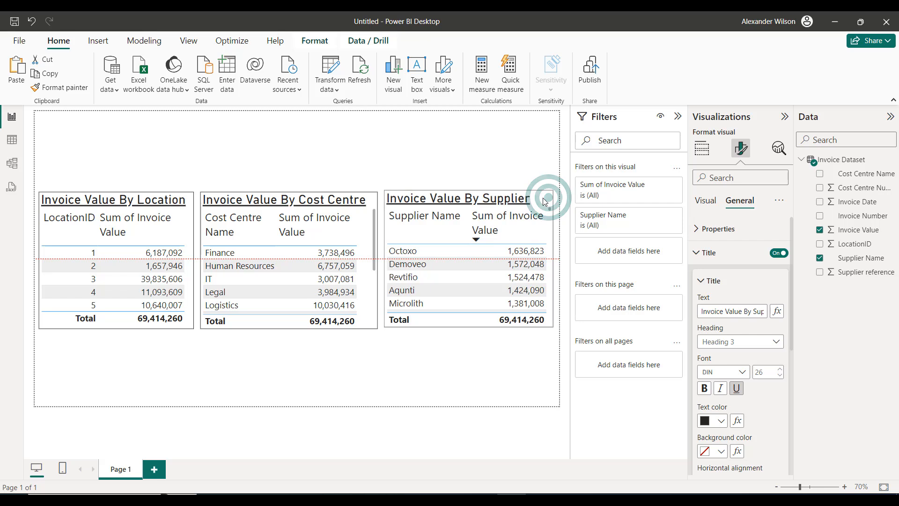
pyautogui.hotkey('ctrl', 'a')
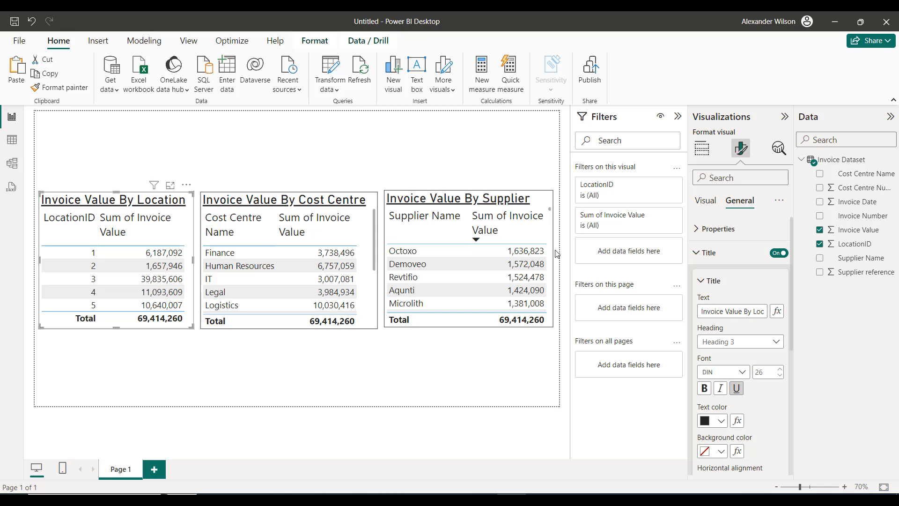
# Step: Duplicate the supplier table, place the copy in the page's lower-left corner, and widen it to the supplier table's right edge
pyautogui.click(544, 202)
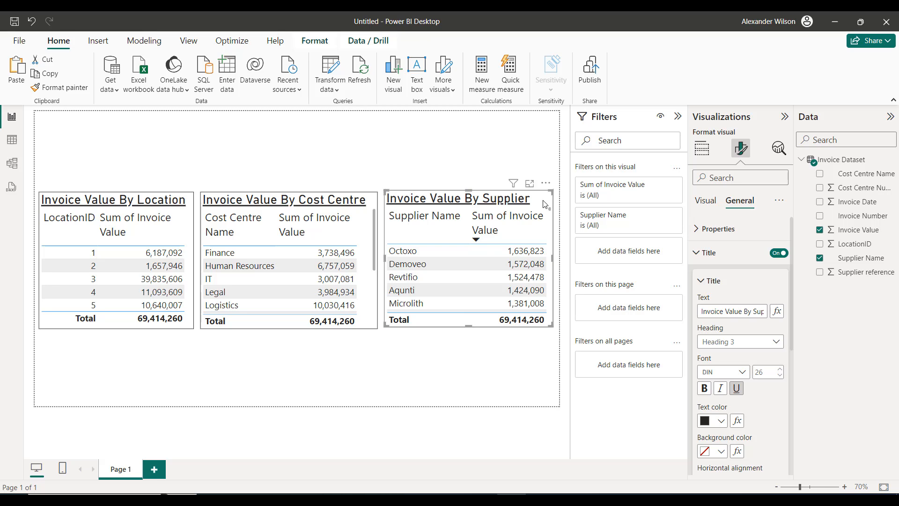
pyautogui.hotkey('ctrl', 'c')
pyautogui.hotkey('ctrl', 'v')
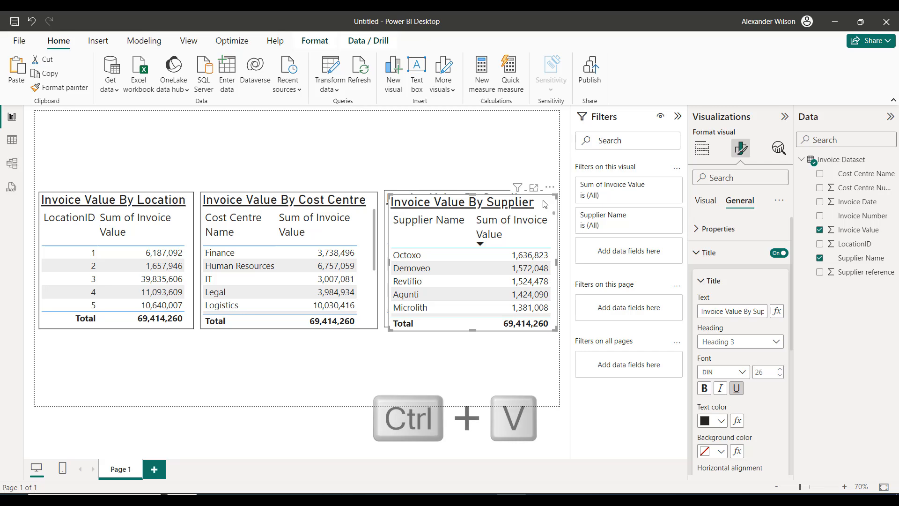
pyautogui.moveTo(542, 206); pyautogui.dragTo(171, 280)
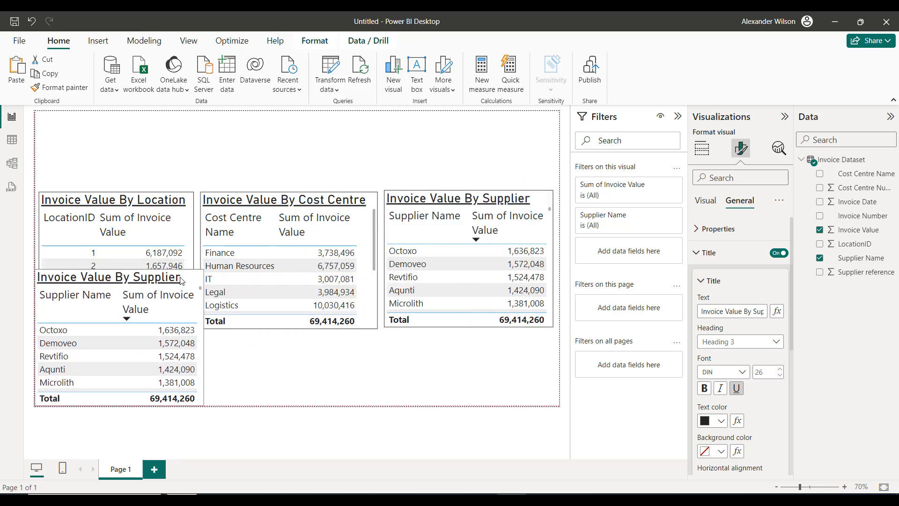
pyautogui.moveTo(203, 337); pyautogui.dragTo(556, 346)
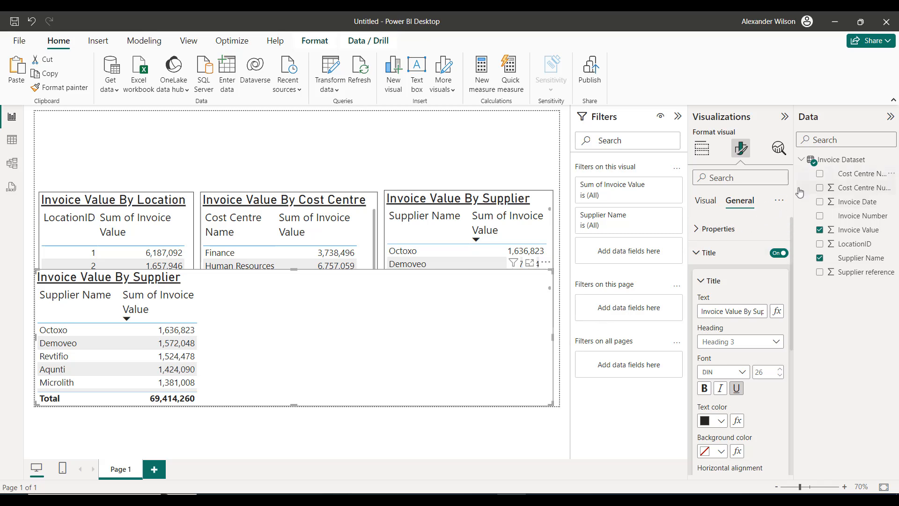
# Step: Add Cost Centre Name, Invoice Date and LocationID to the duplicated table, with LocationID set to Don't summarize
pyautogui.click(820, 174)
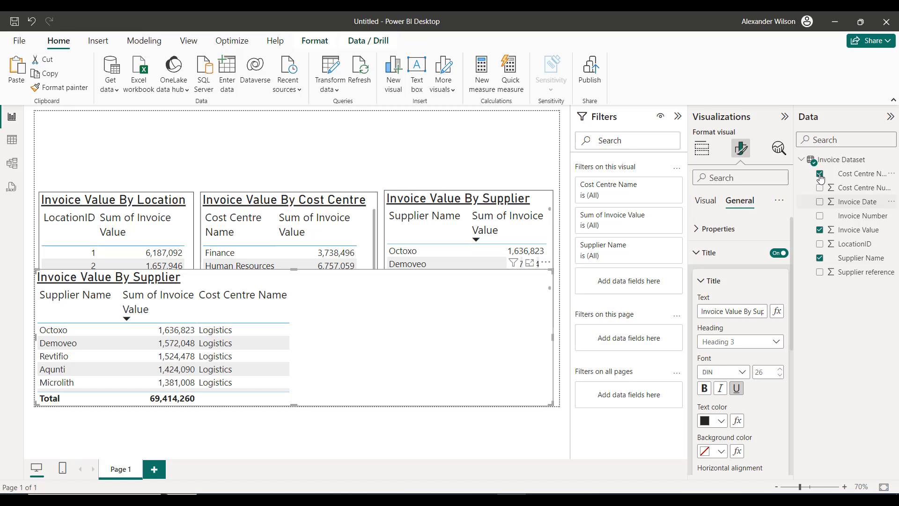
pyautogui.click(820, 202)
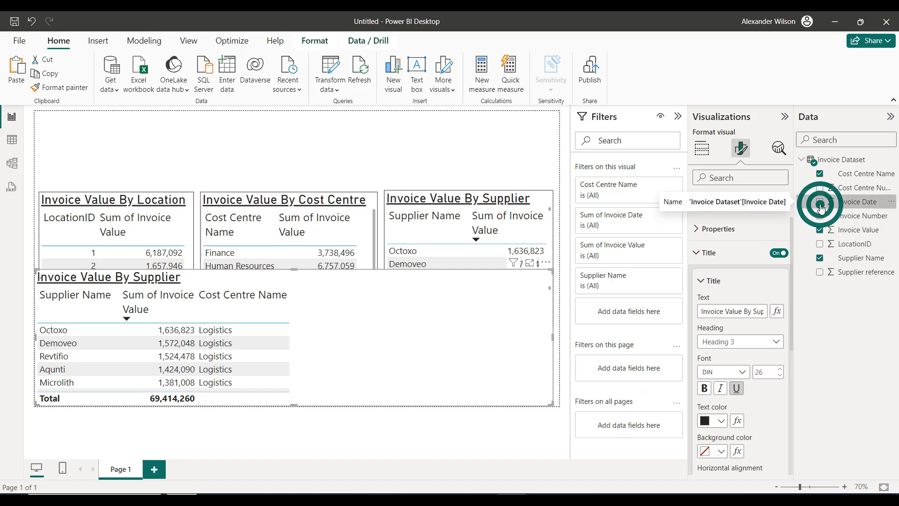
pyautogui.click(819, 244)
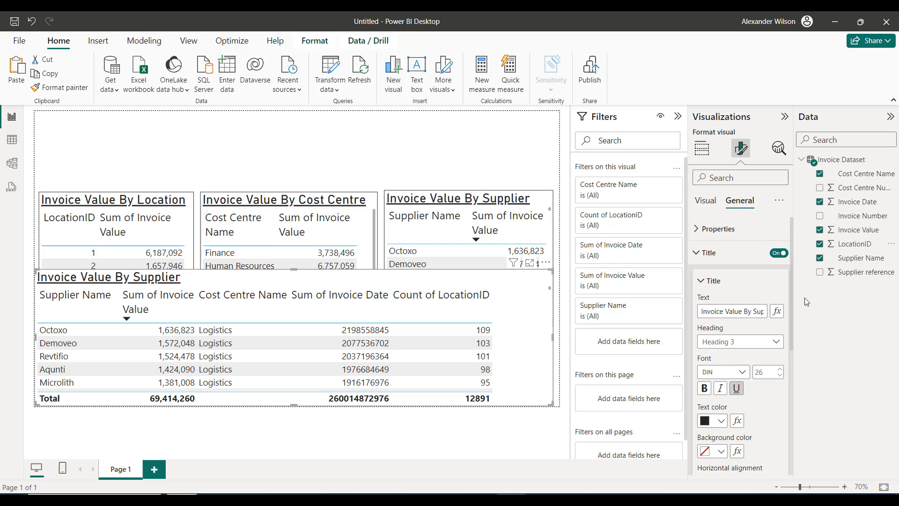
pyautogui.click(701, 149)
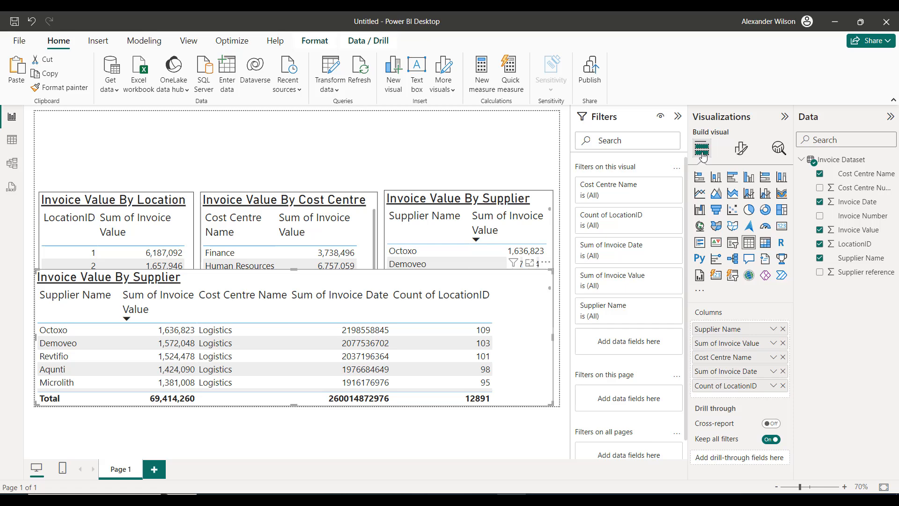
pyautogui.click(774, 385)
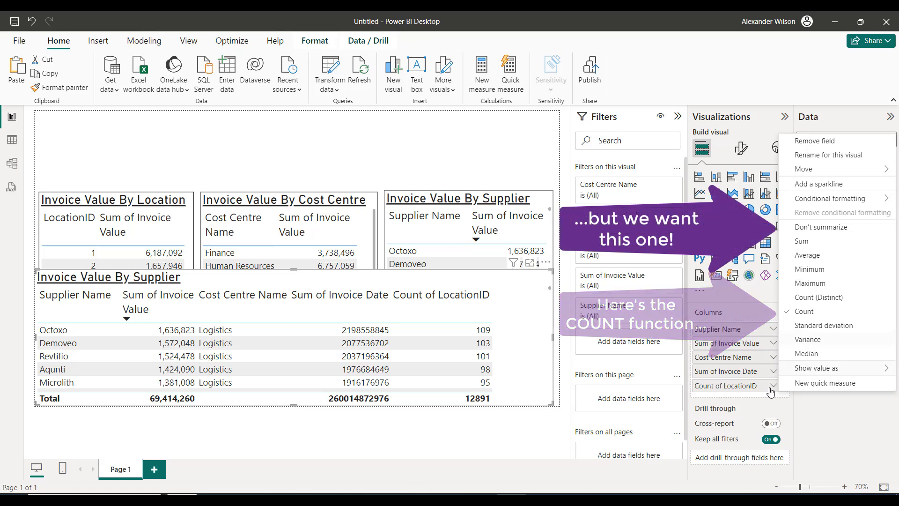
pyautogui.click(839, 228)
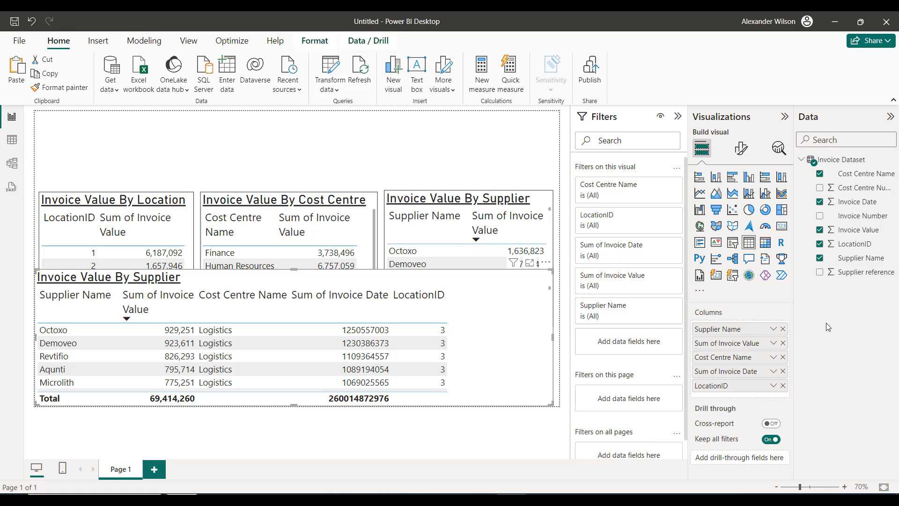
# Step: Add Cost Centre Number and Supplier reference to the wide table and set both fields to Don't summarize
pyautogui.click(819, 187)
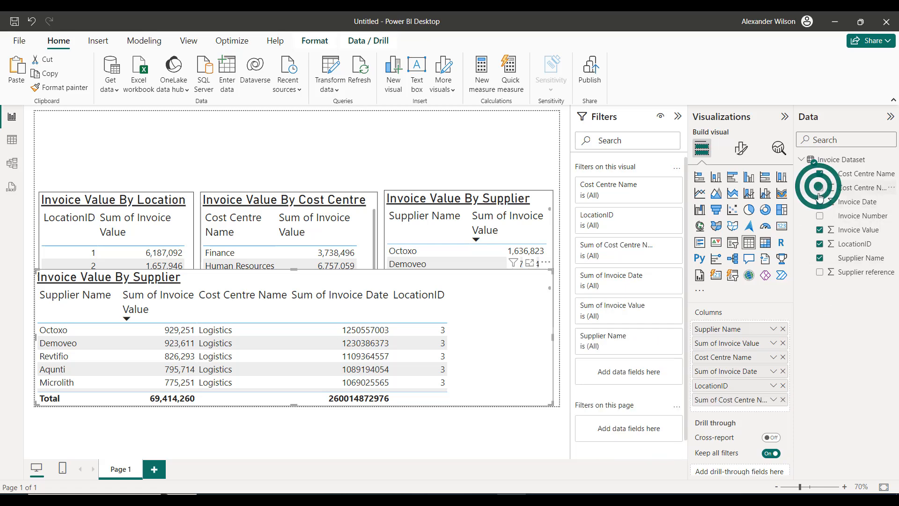
pyautogui.click(820, 276)
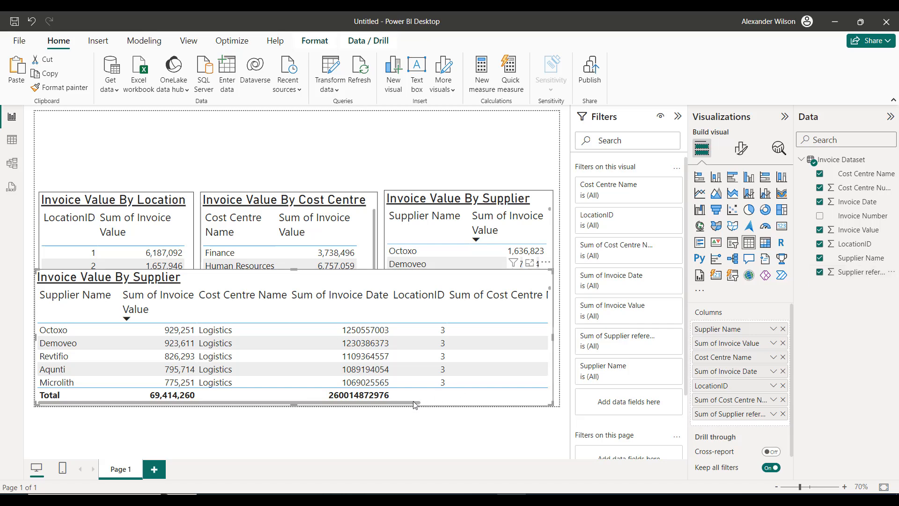
pyautogui.moveTo(413, 401); pyautogui.dragTo(567, 410)
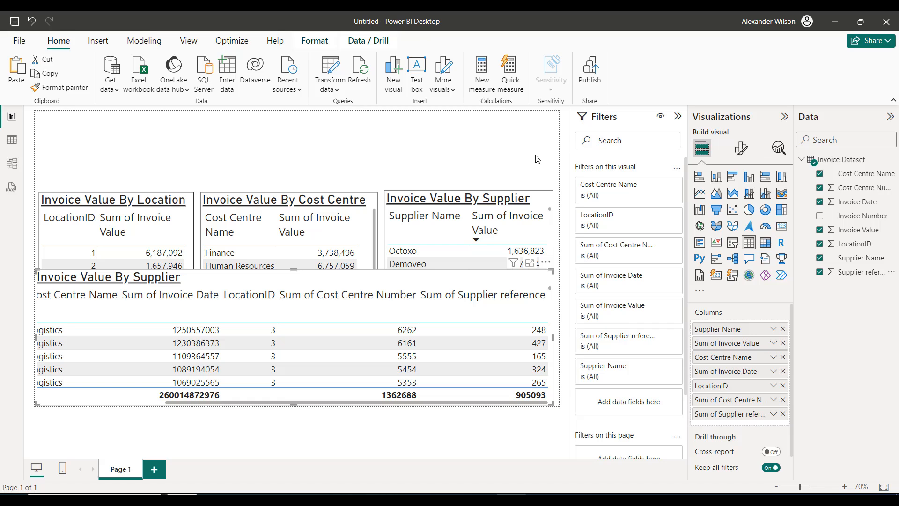
pyautogui.click(773, 400)
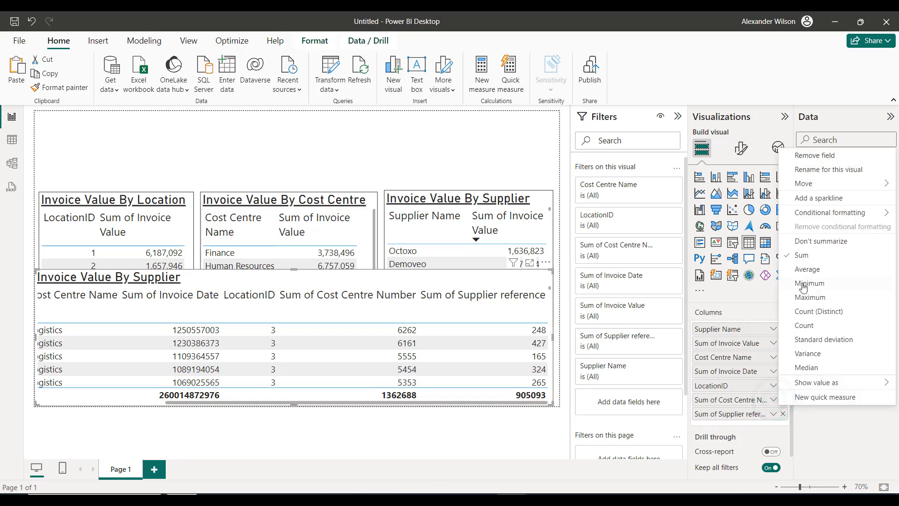
pyautogui.click(814, 241)
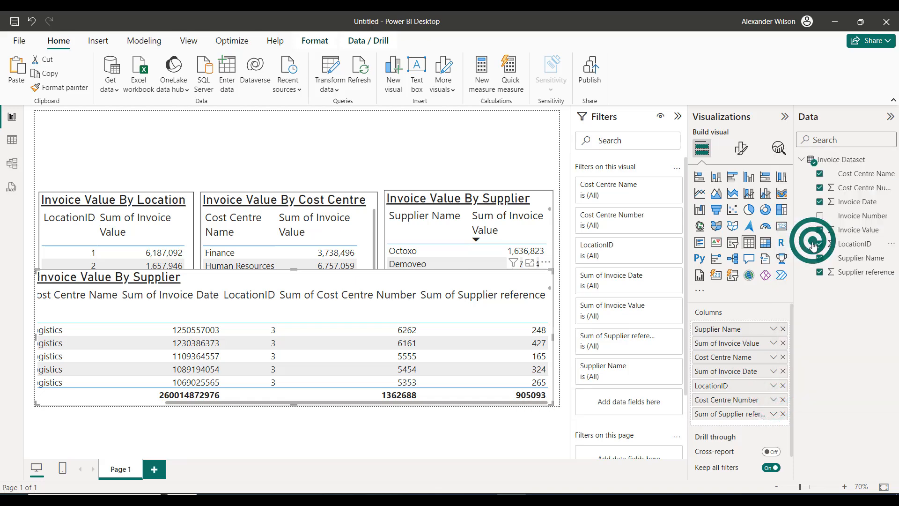
pyautogui.click(773, 413)
pyautogui.click(827, 255)
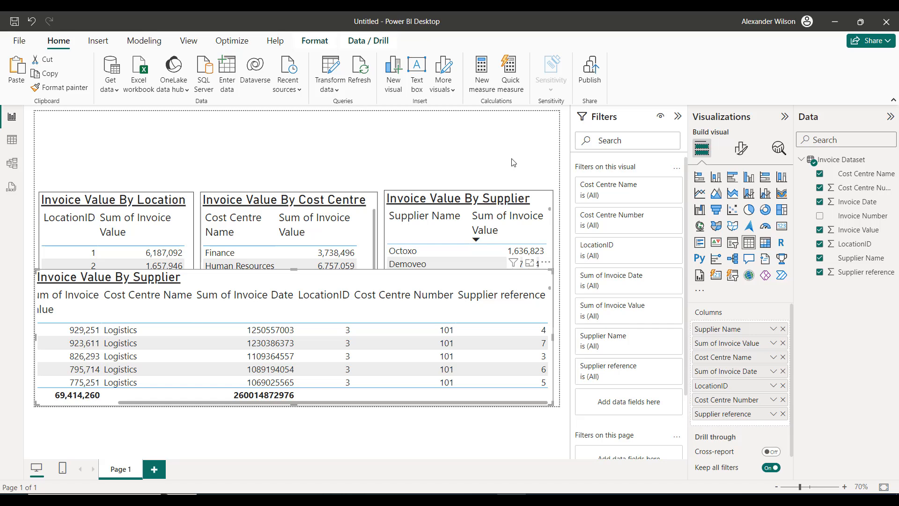
# Step: In the Power Query Editor, change the Invoice Date column's data type to Date, replacing the current conversion
pyautogui.click(346, 95)
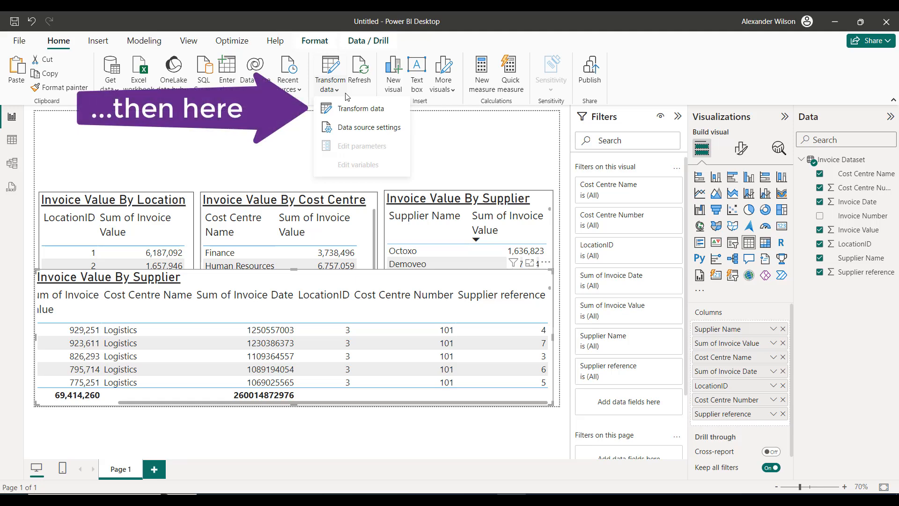
pyautogui.click(348, 107)
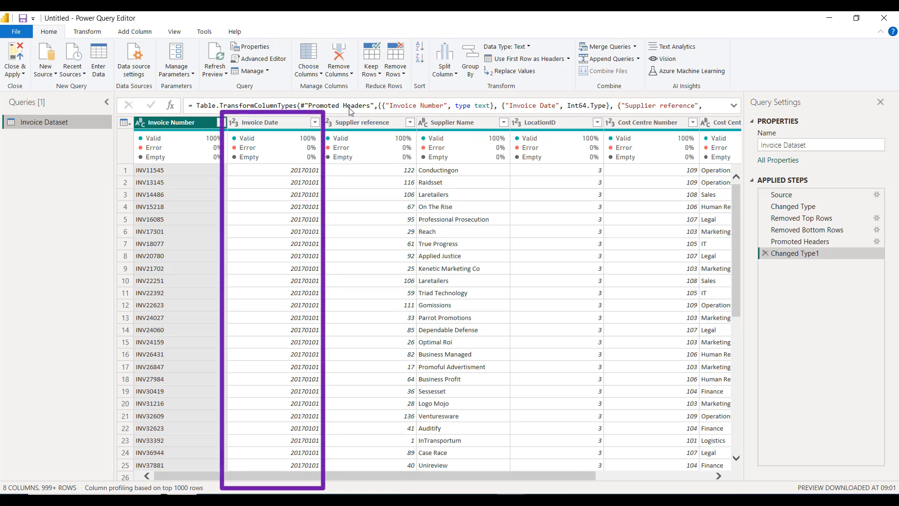
pyautogui.click(260, 123)
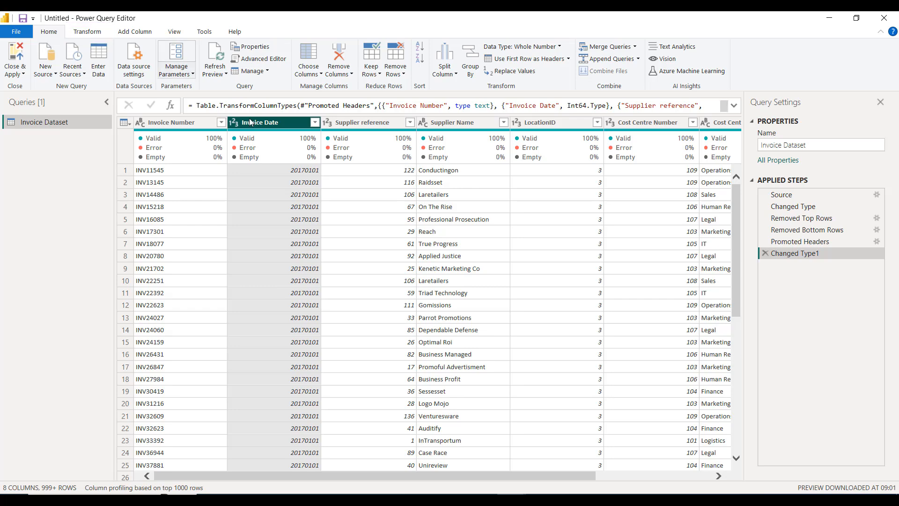
pyautogui.click(94, 34)
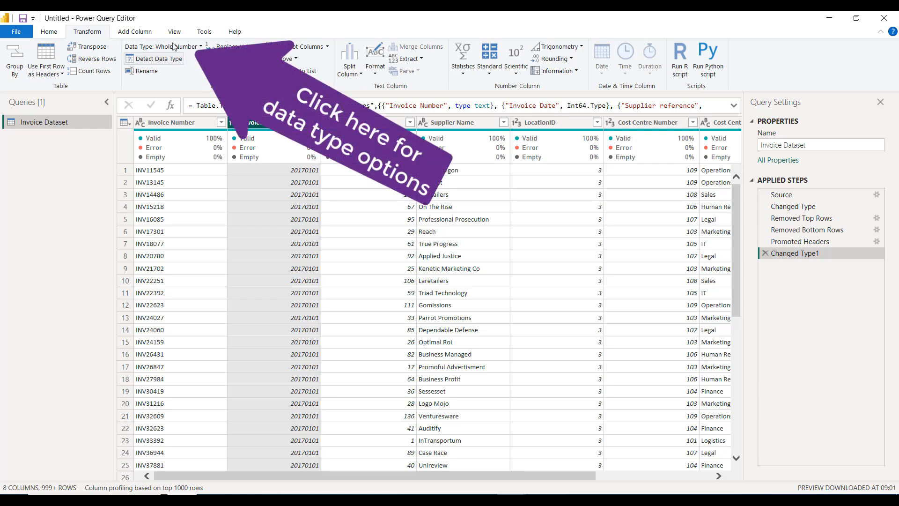
pyautogui.click(201, 47)
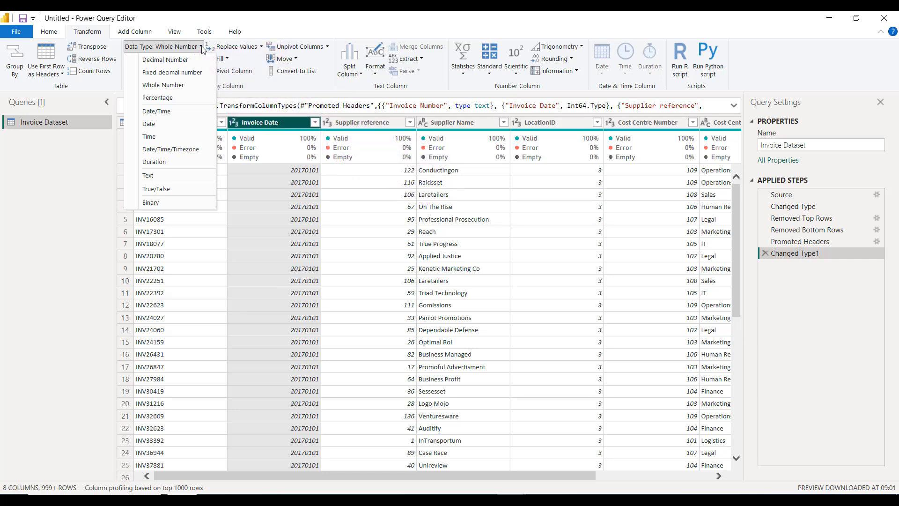
pyautogui.click(176, 124)
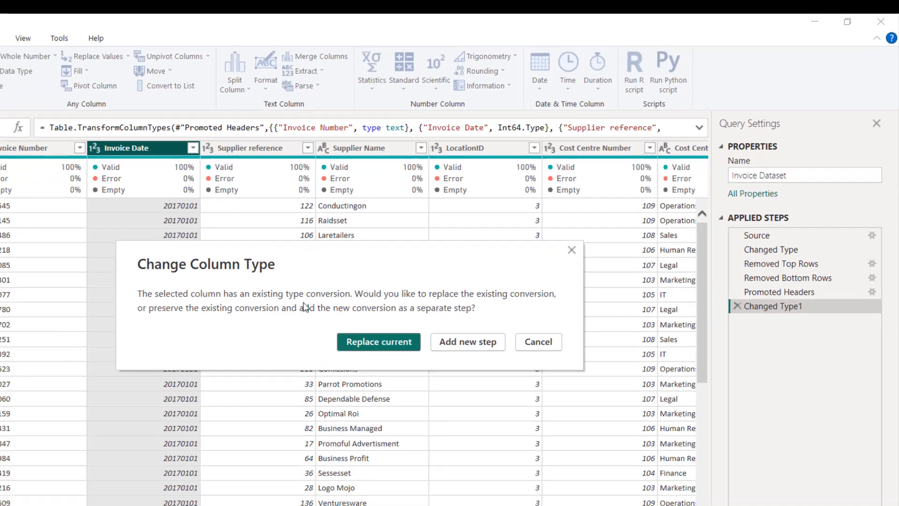
pyautogui.click(332, 372)
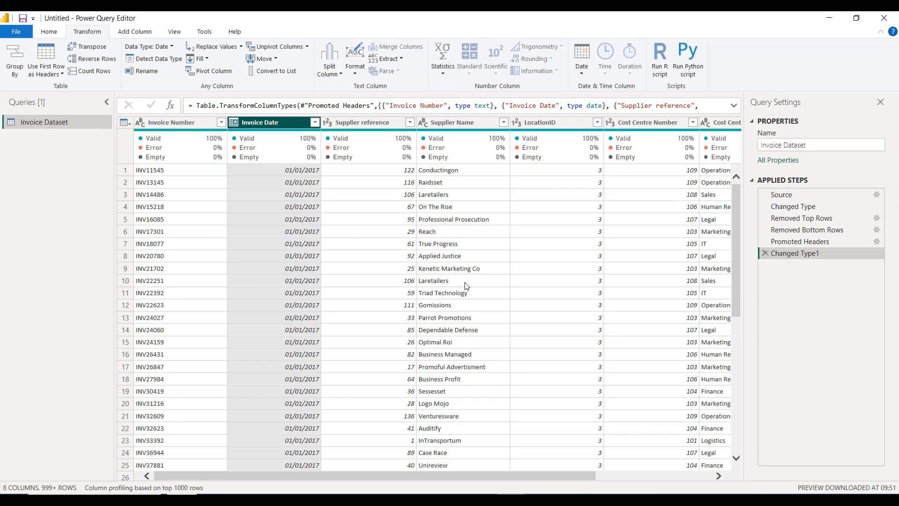
# Step: Close the Power Query Editor with the changes applied, and use the automatic fix for the wide table's field error
pyautogui.click(51, 32)
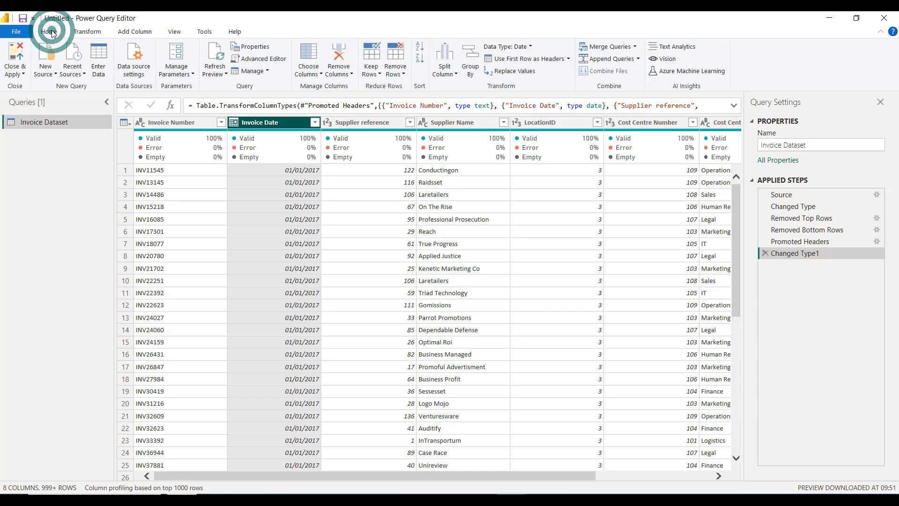
pyautogui.click(16, 77)
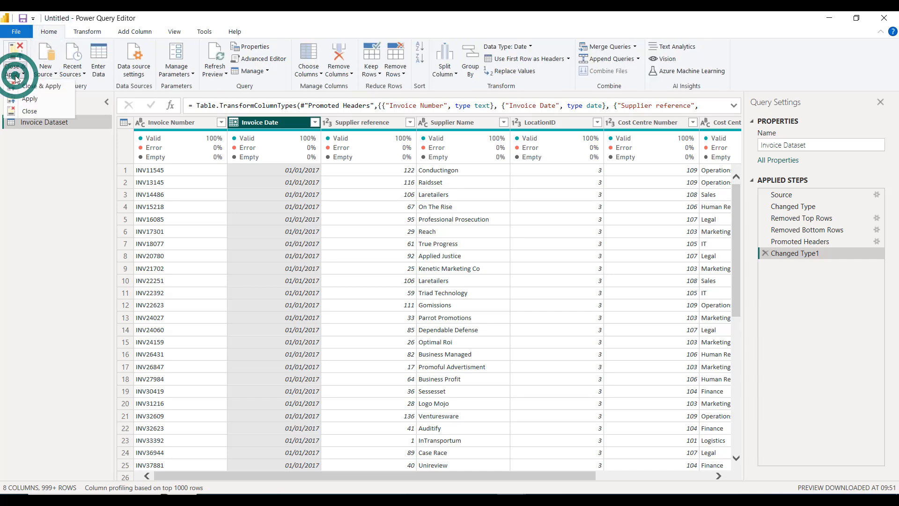
pyautogui.click(32, 87)
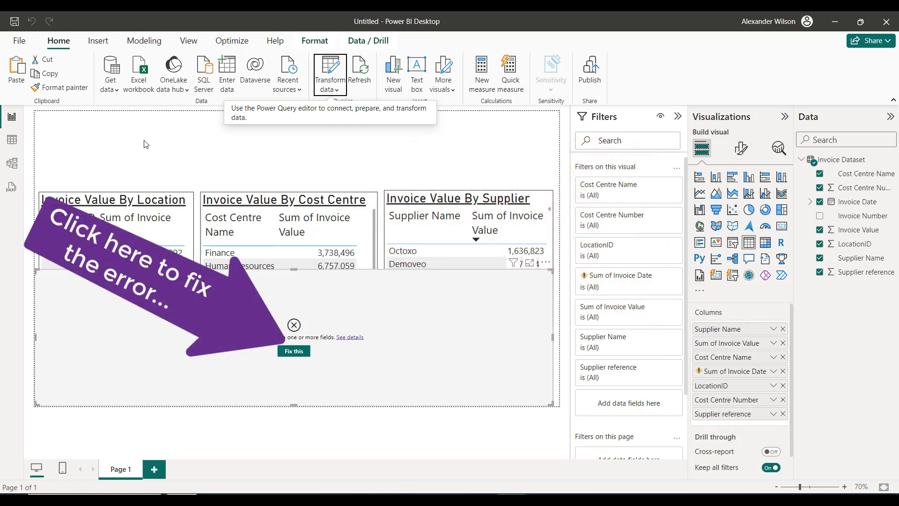
pyautogui.click(294, 351)
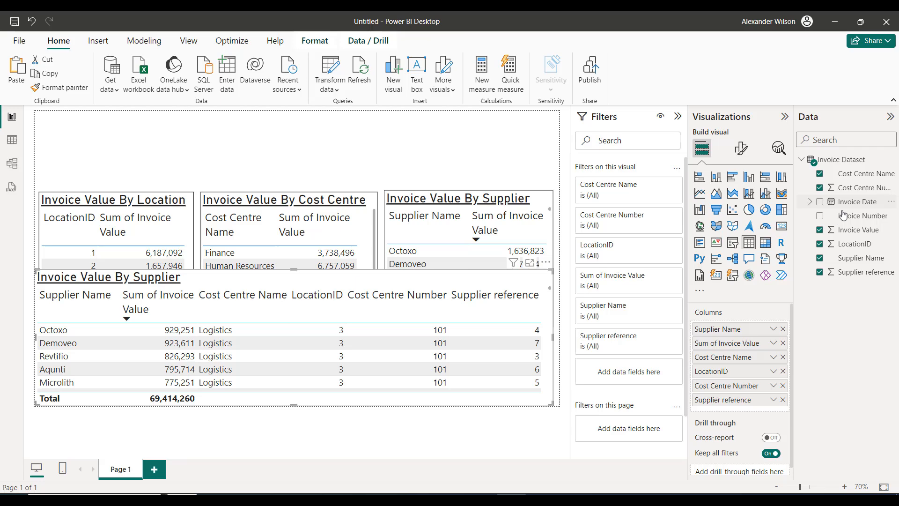
# Step: Add Invoice Date back between Cost Centre Name and LocationID in the wide table, shown as Invoice Date instead of Date Hierarchy
pyautogui.moveTo(843, 202); pyautogui.dragTo(749, 368)
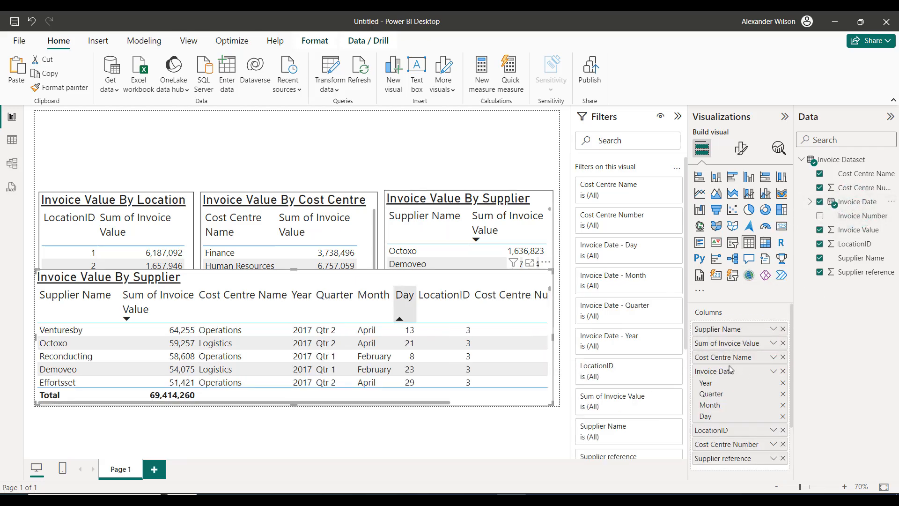
pyautogui.moveTo(392, 403); pyautogui.dragTo(533, 405)
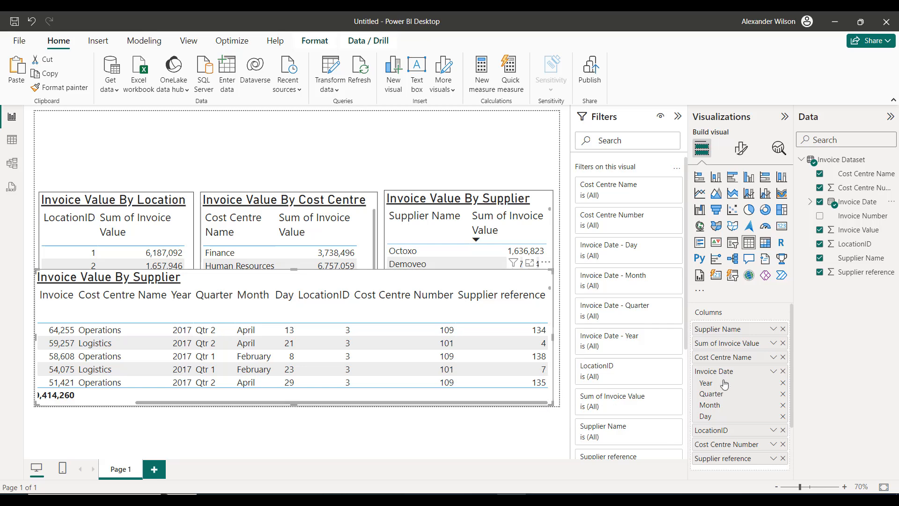
pyautogui.click(774, 371)
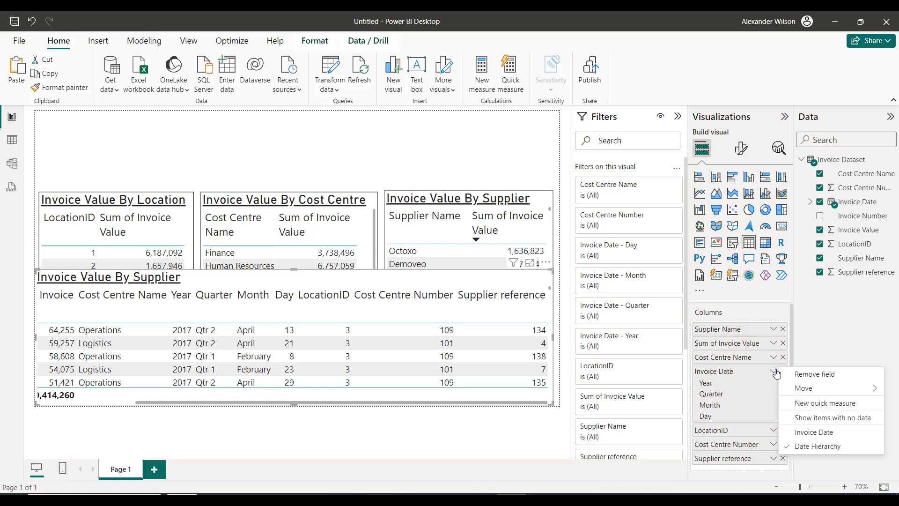
pyautogui.click(805, 431)
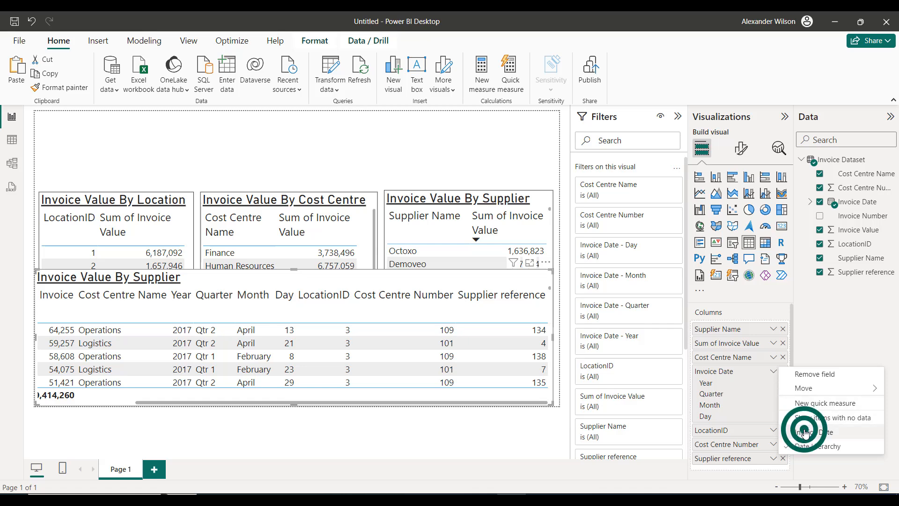